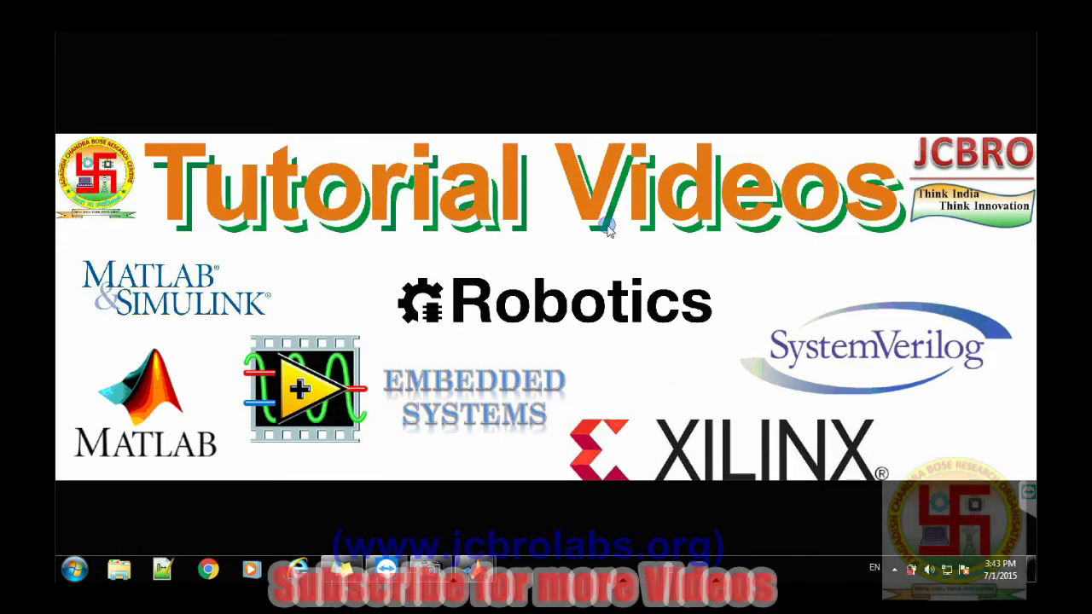
- Refresh the desktop, check the Arduino camera view, and bring the MATLAB window forward
right_click(606, 228)
left_click(666, 301)
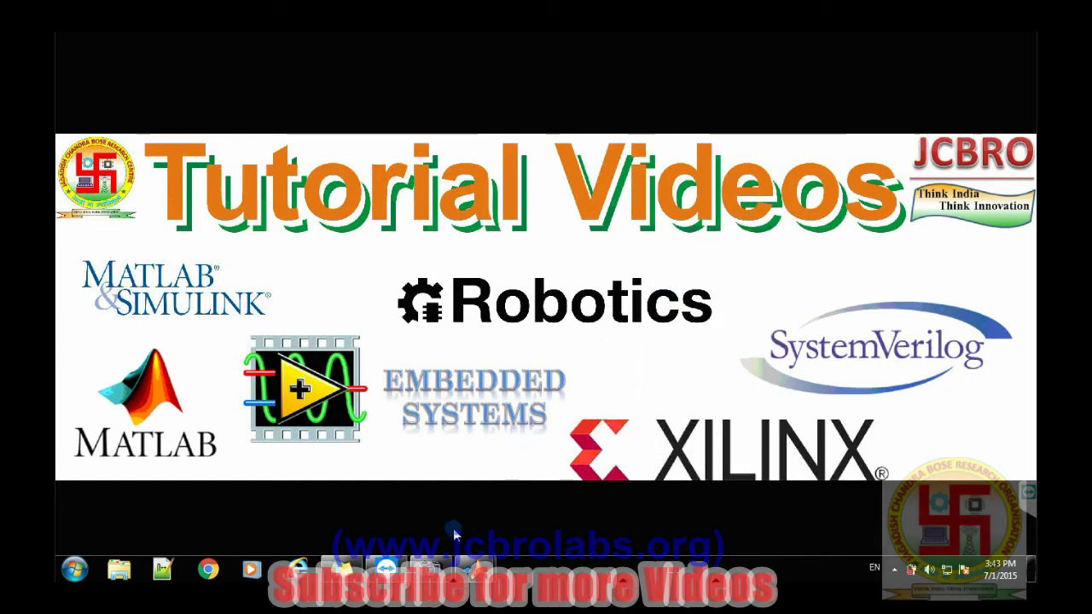
left_click(431, 569)
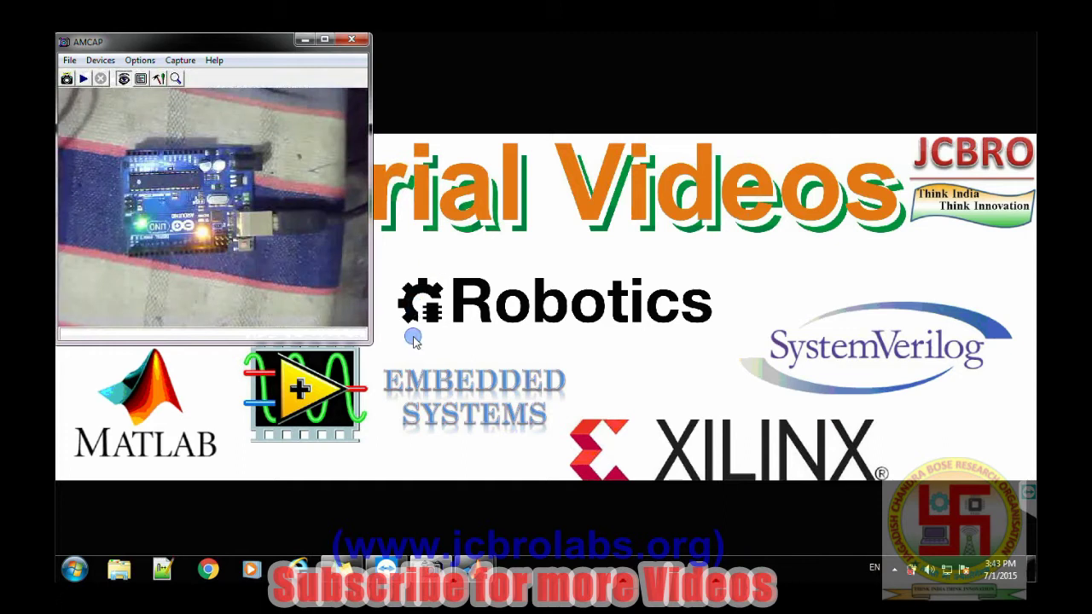
left_click(476, 569)
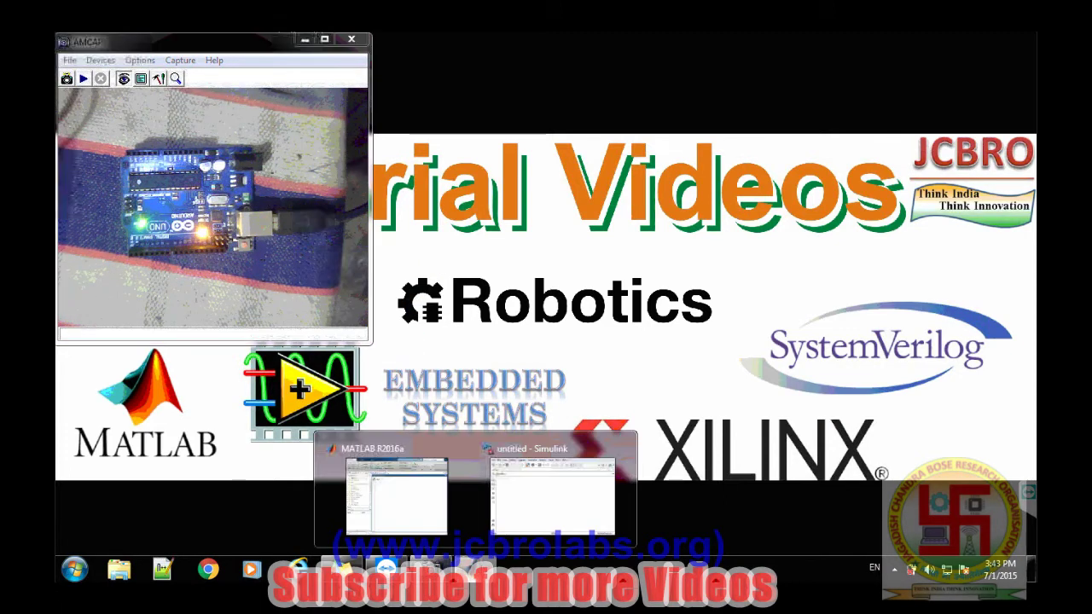
left_click(434, 497)
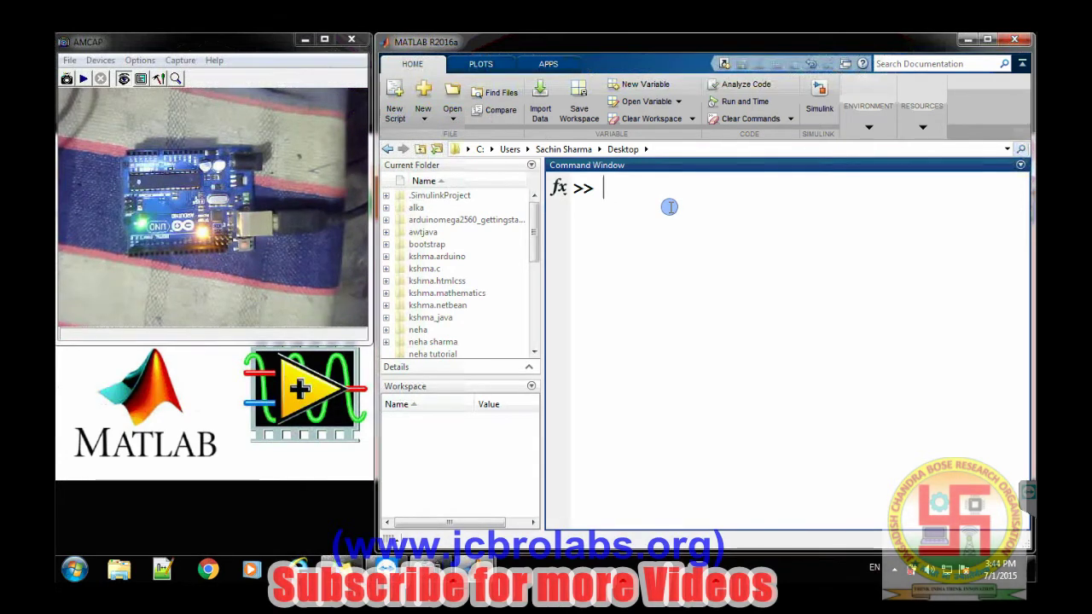
- Run supportPackageInstaller in the MATLAB Command Window
type("support")
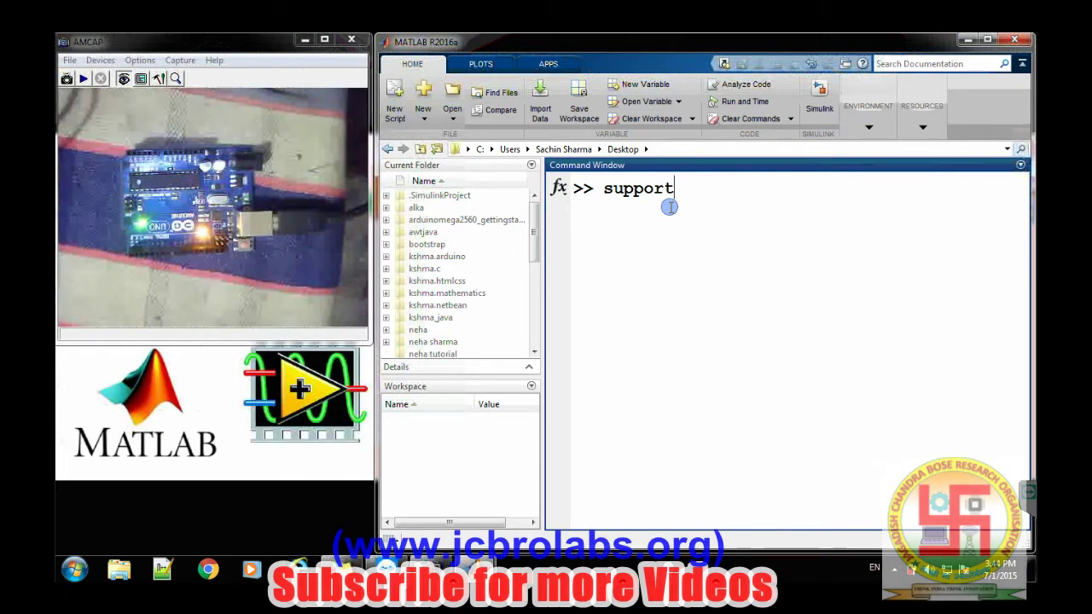
type("Package")
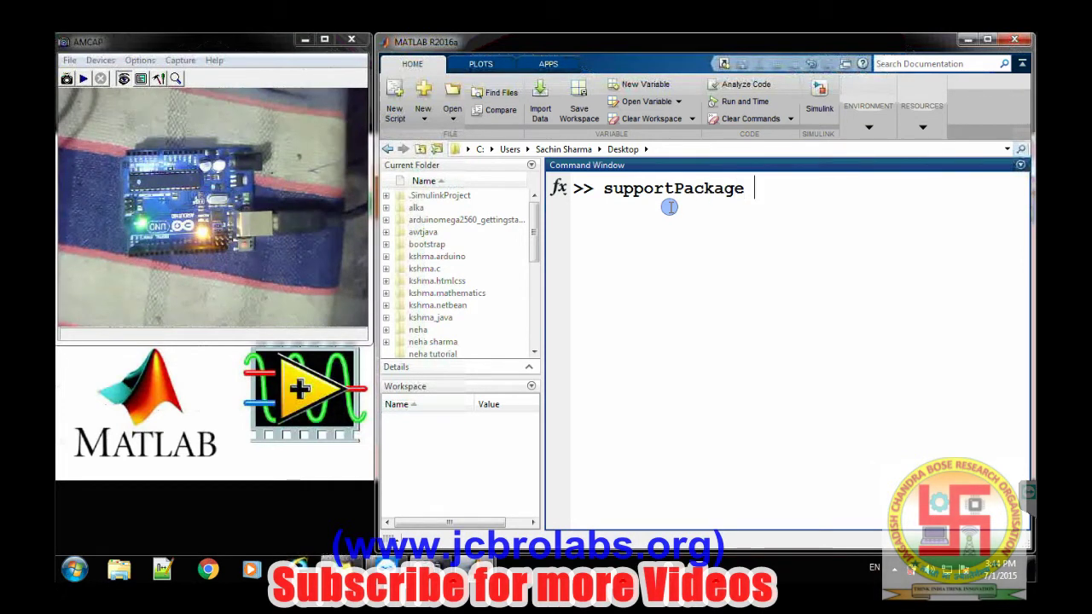
type("Installer")
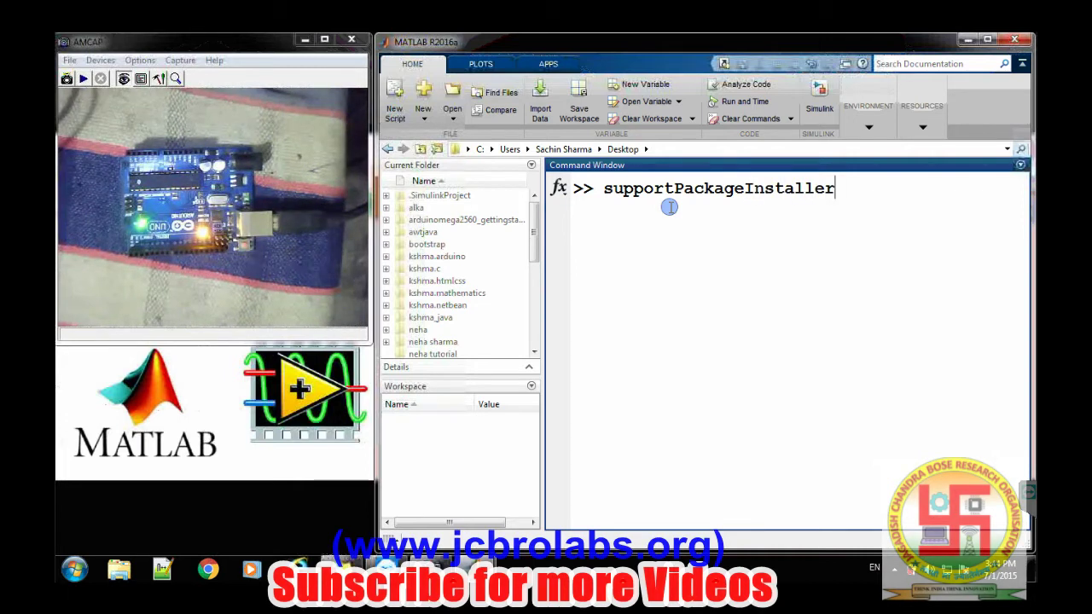
key("Return")
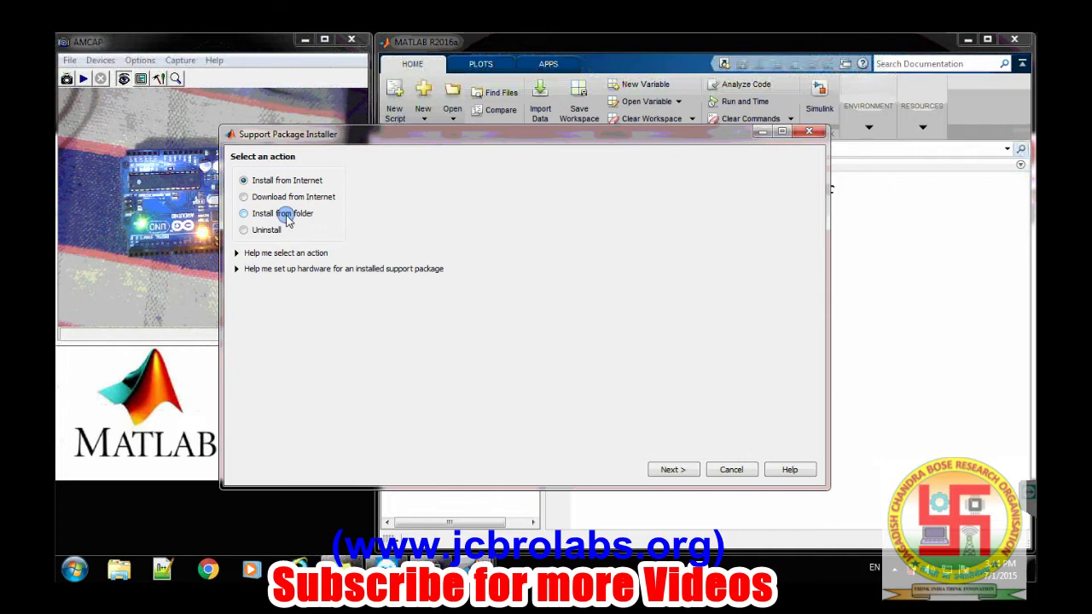
- Choose Install from Internet and list the Arduino support packages, ticking MATLAB Arduino 16.1.1
left_click(287, 220)
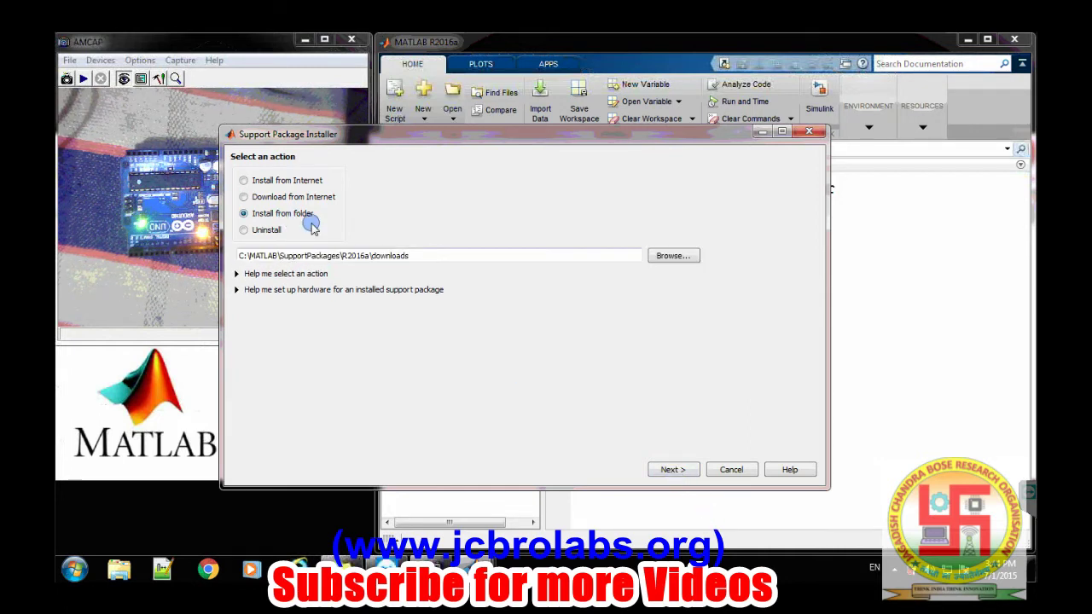
left_click(294, 182)
left_click(671, 469)
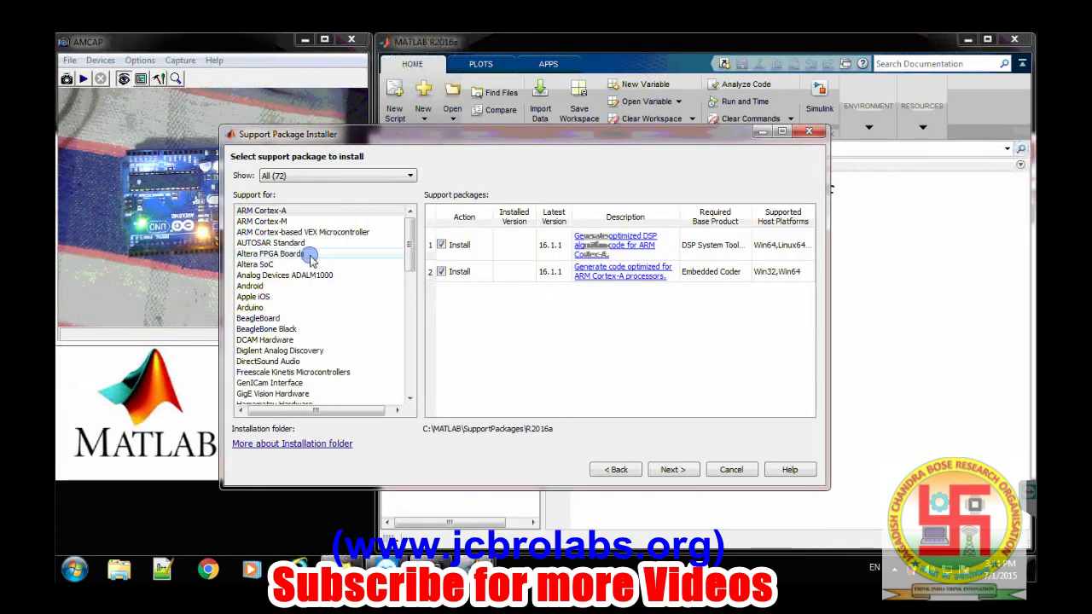
left_click(264, 308)
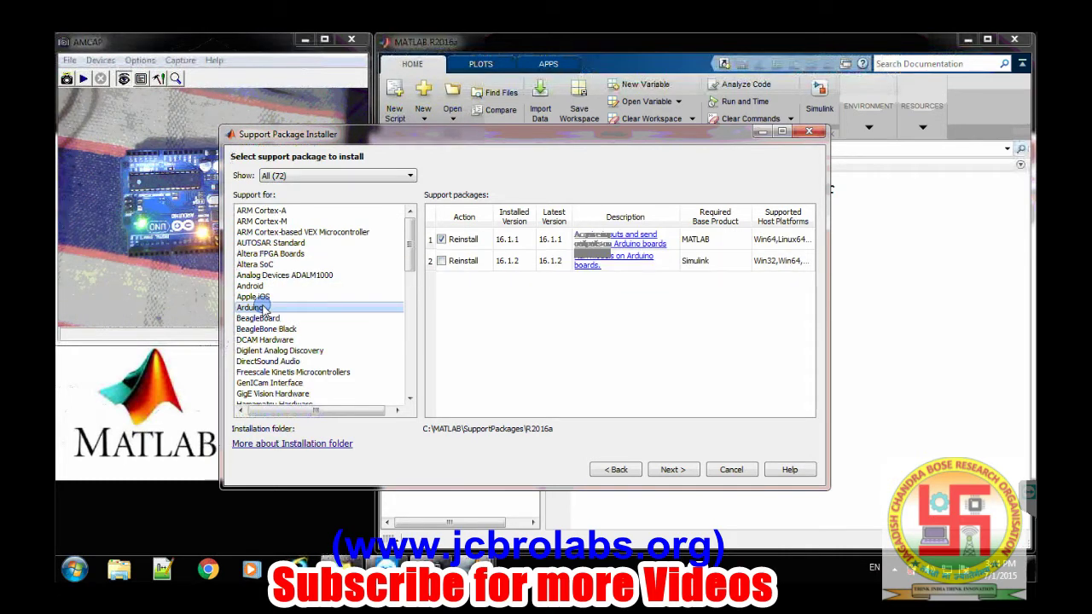
left_click(440, 311)
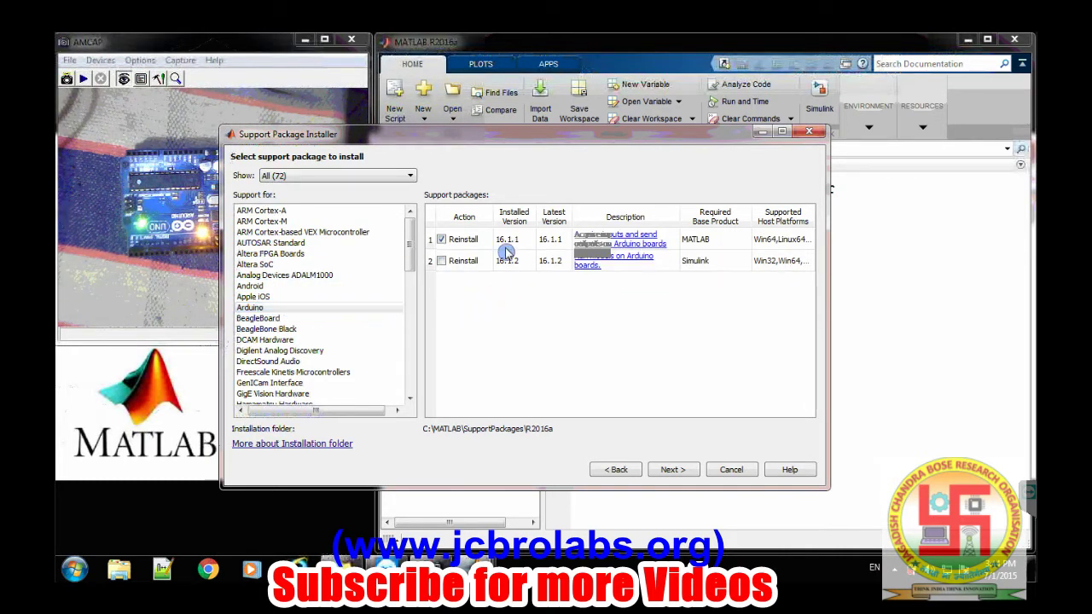
- Cancel the installer, clear the Command Window with clc, and bring the untitled model forward
left_click(730, 471)
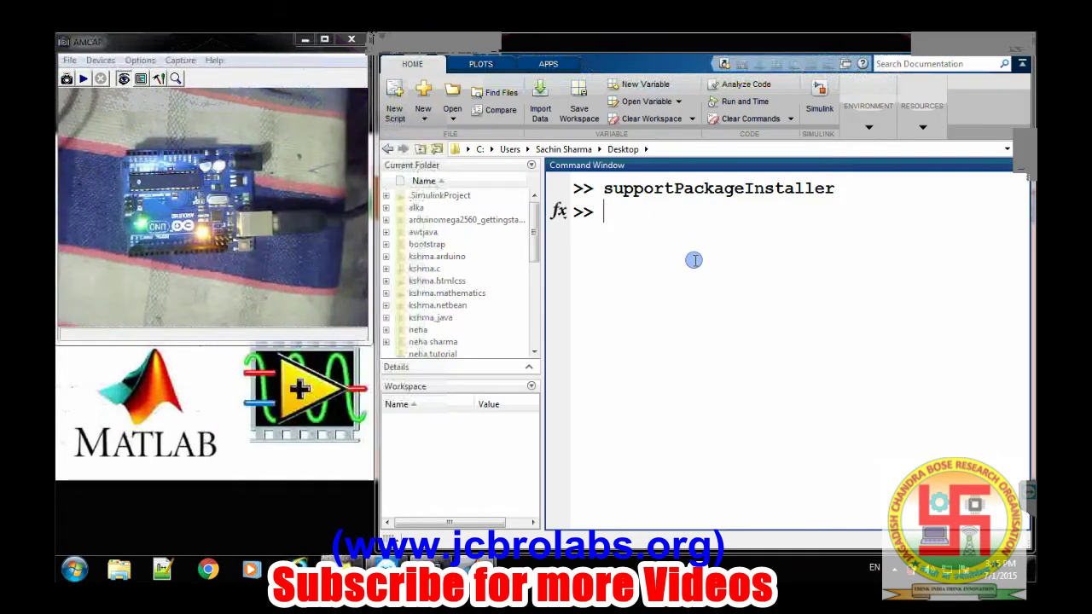
type("clc")
key("Return")
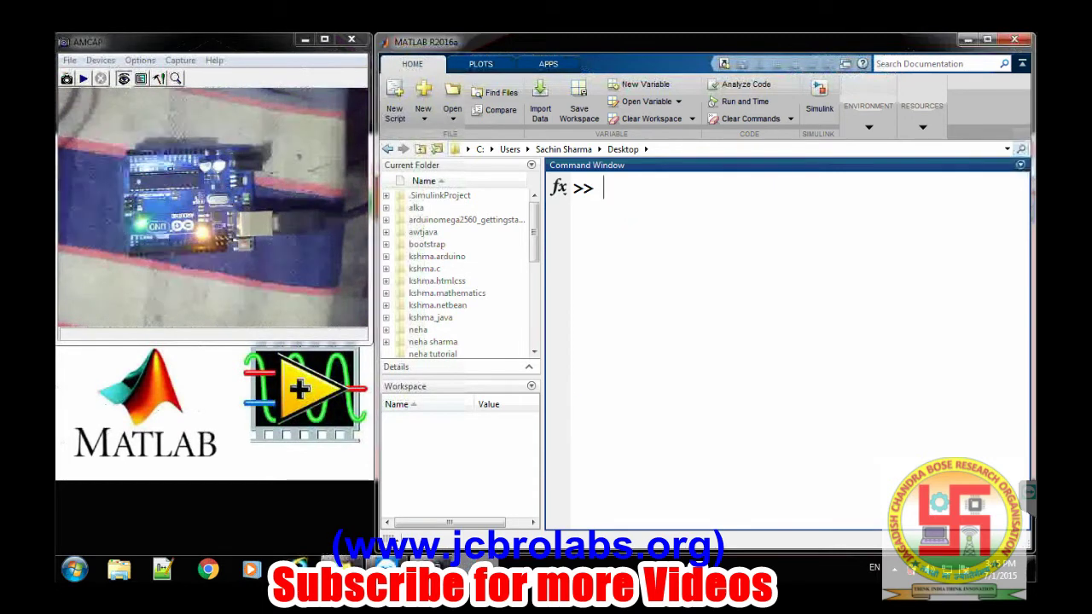
mouse_move(437, 569)
left_click(495, 504)
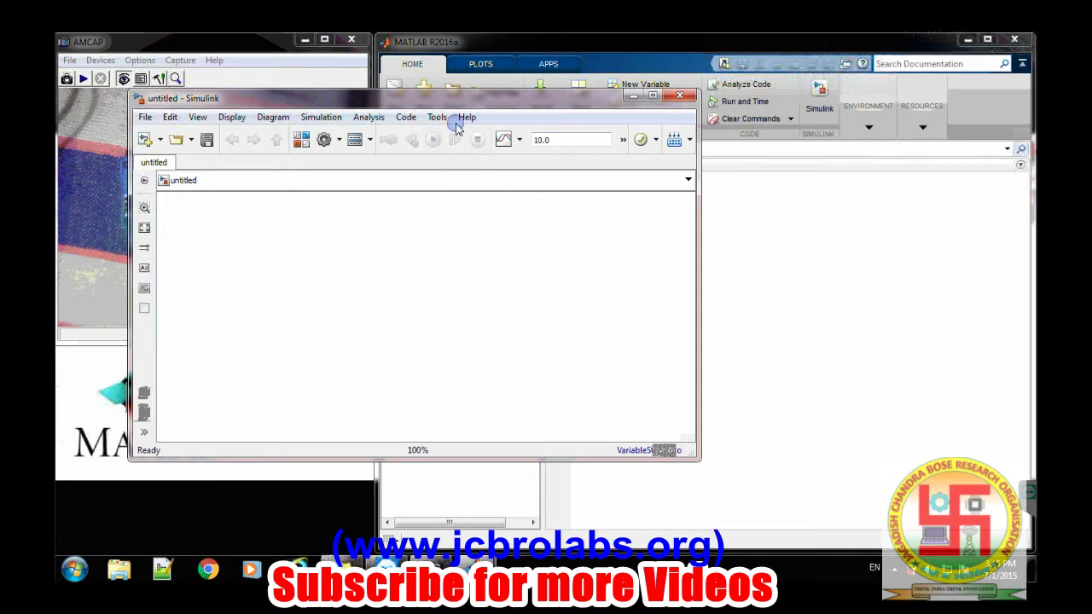
left_click_drag(452, 99, 750, 49)
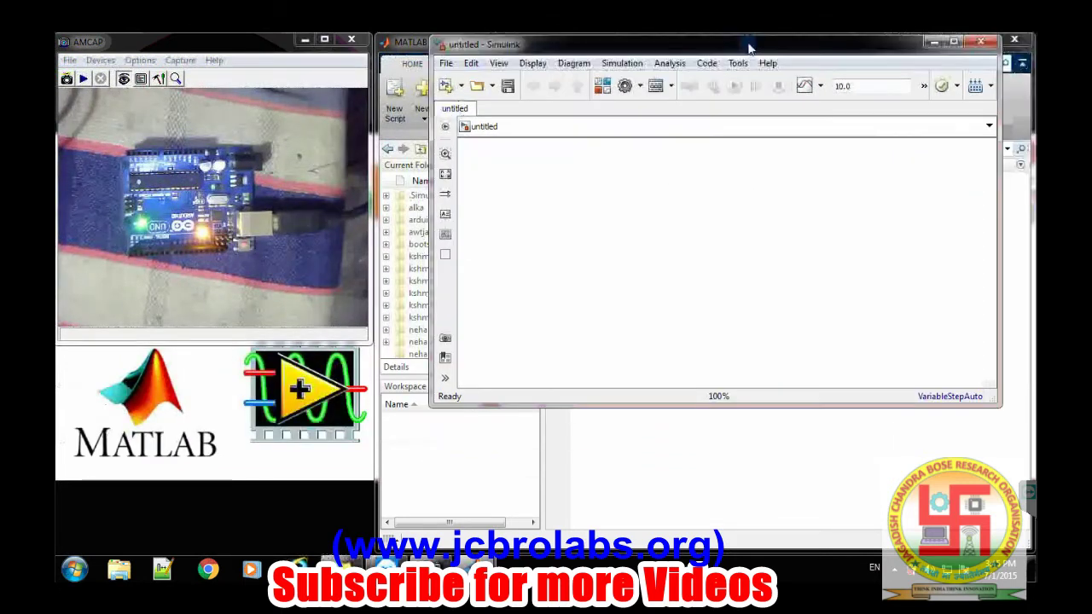
- Open the Library Browser at Simulink Support Package for Arduino Hardware > Common
left_click(602, 86)
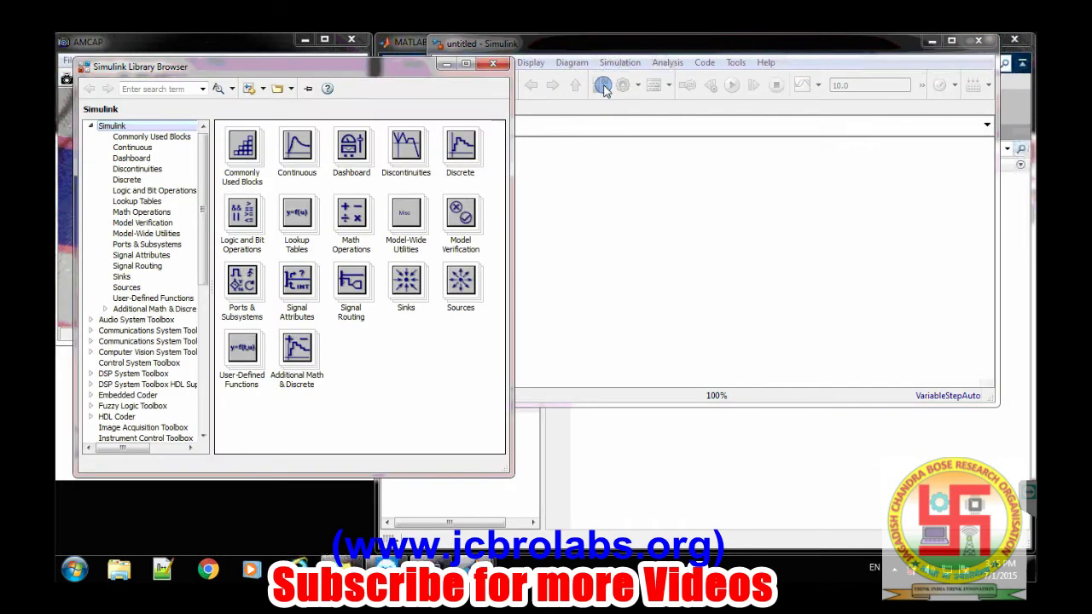
left_click_drag(385, 68, 507, 74)
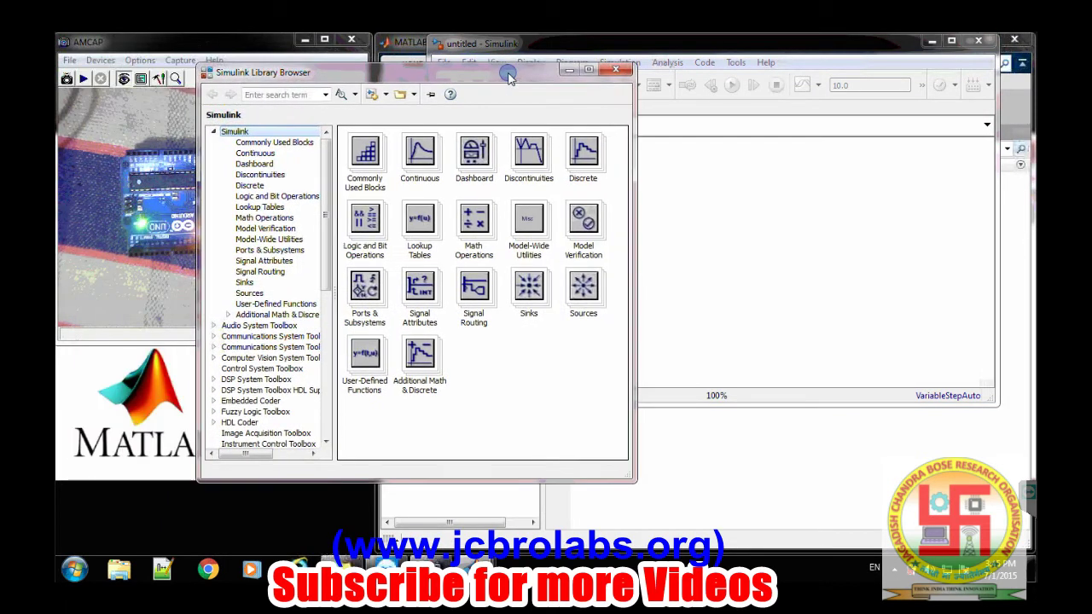
left_click_drag(325, 250, 339, 445)
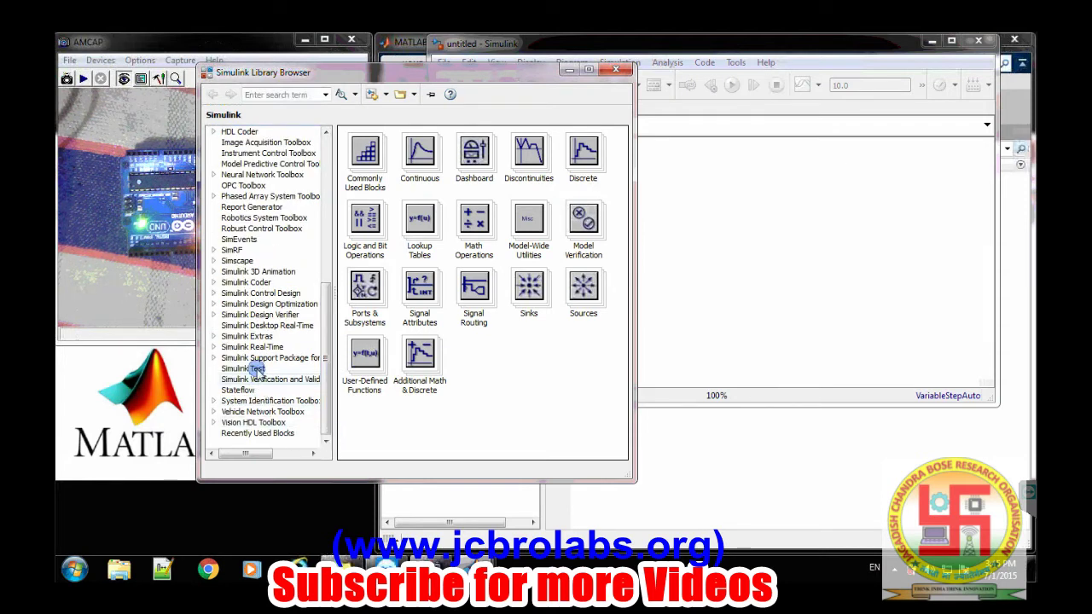
left_click(251, 359)
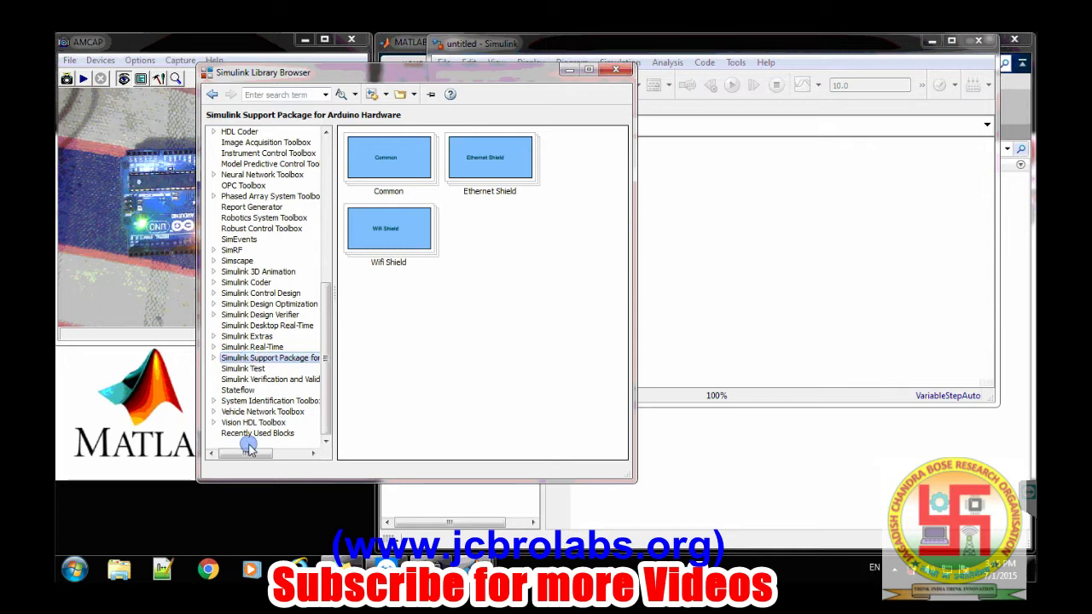
left_click_drag(245, 453, 220, 456)
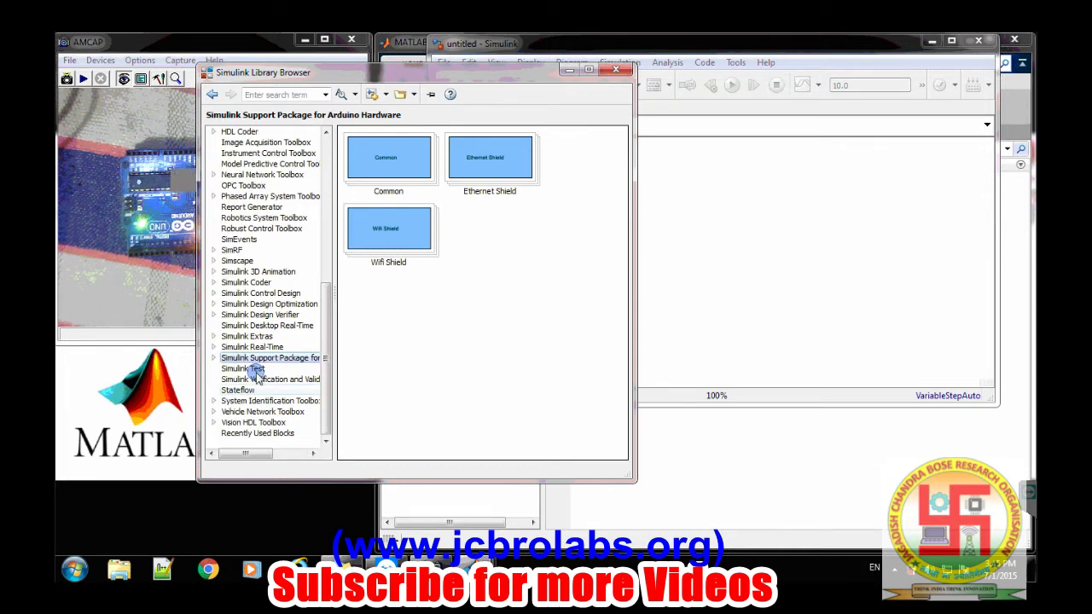
left_click(453, 326)
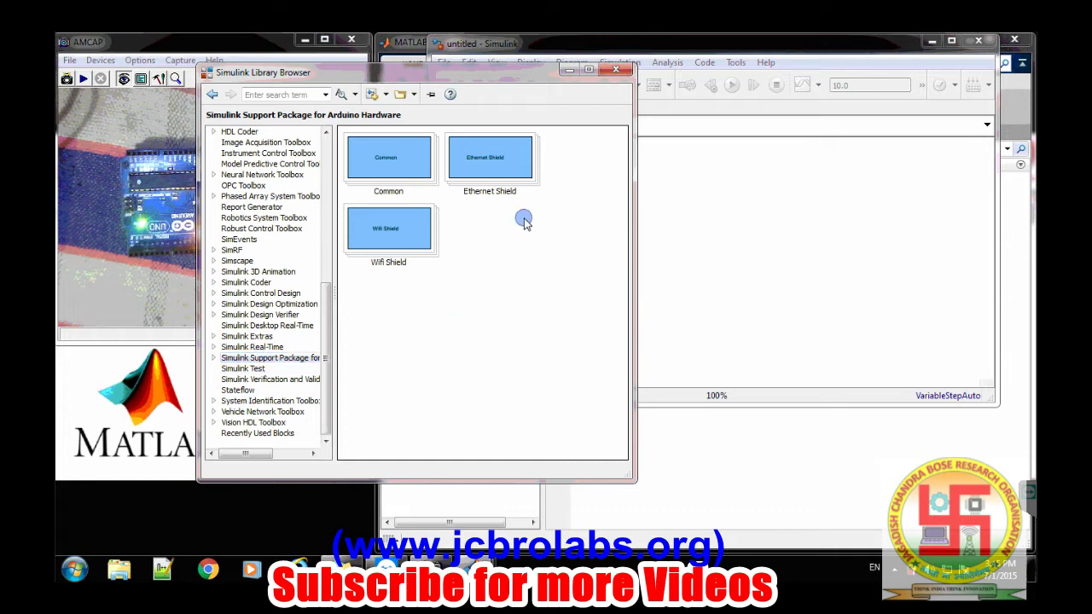
double_click(392, 166)
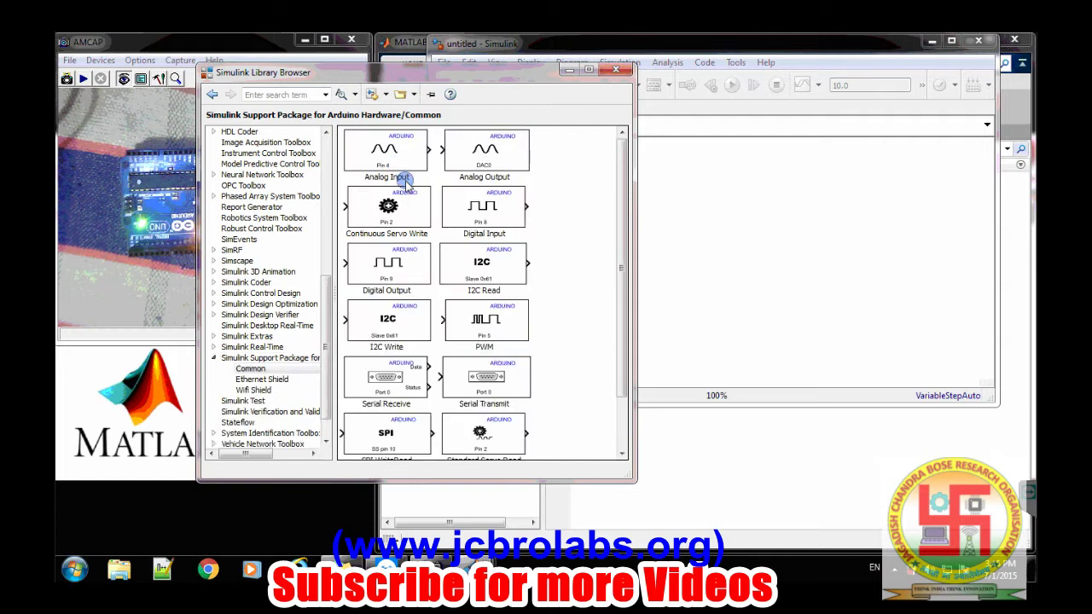
left_click(619, 264)
left_click_drag(619, 264, 620, 288)
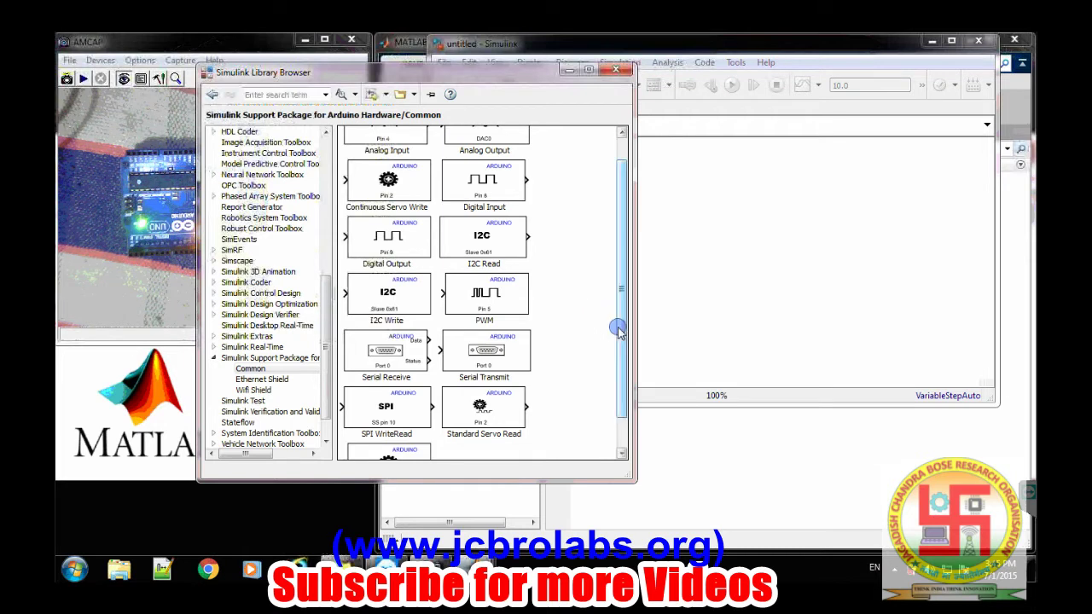
left_click_drag(619, 328, 622, 299)
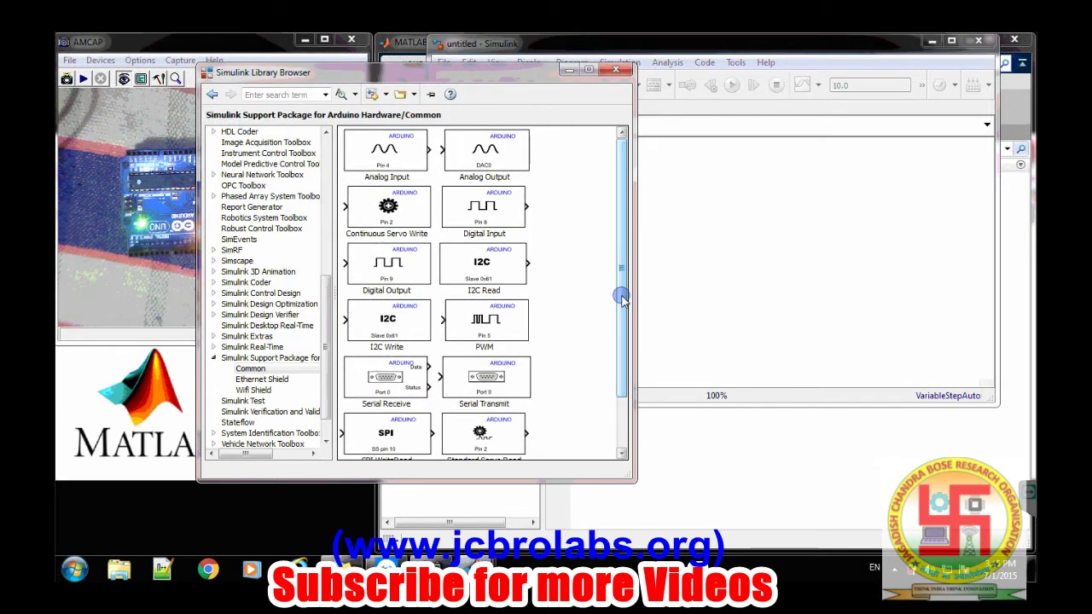
- Drag the Arduino Digital Output block into the untitled model
left_click(418, 294)
left_click_drag(418, 295, 763, 250)
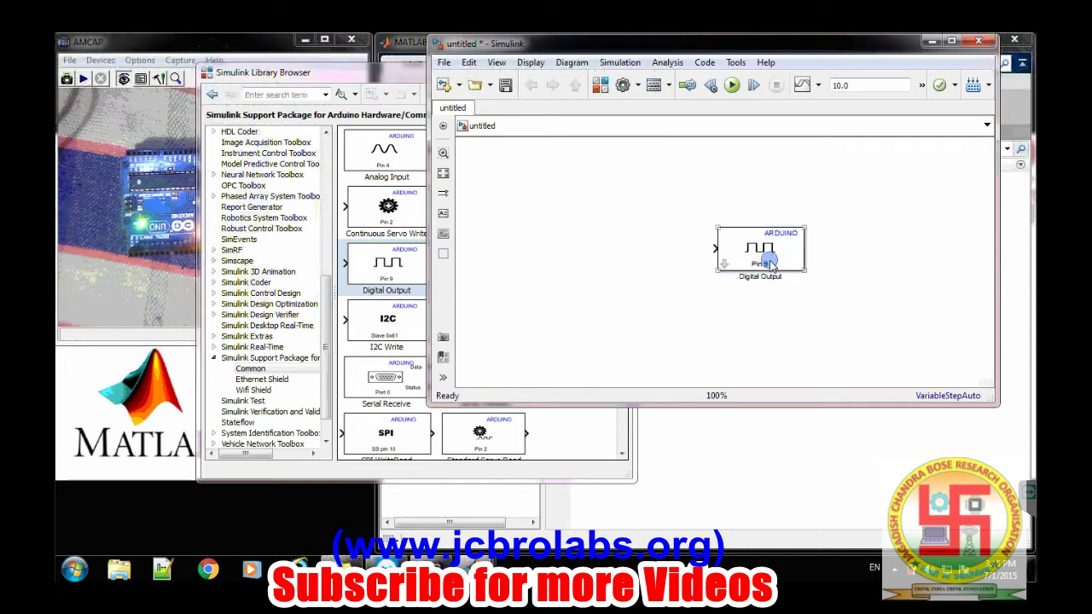
double_click(768, 256)
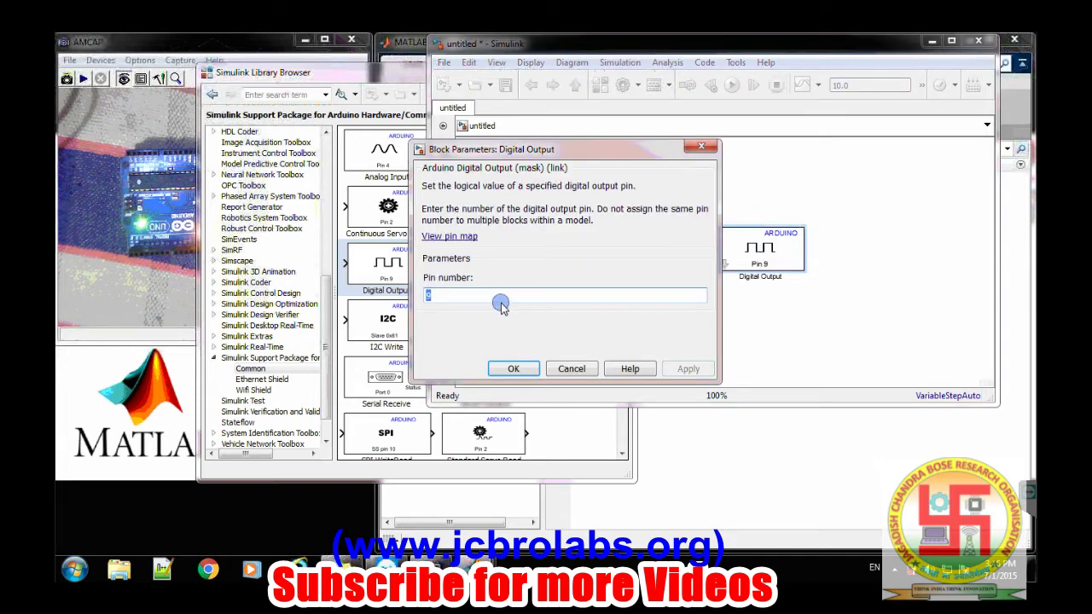
left_click(193, 281)
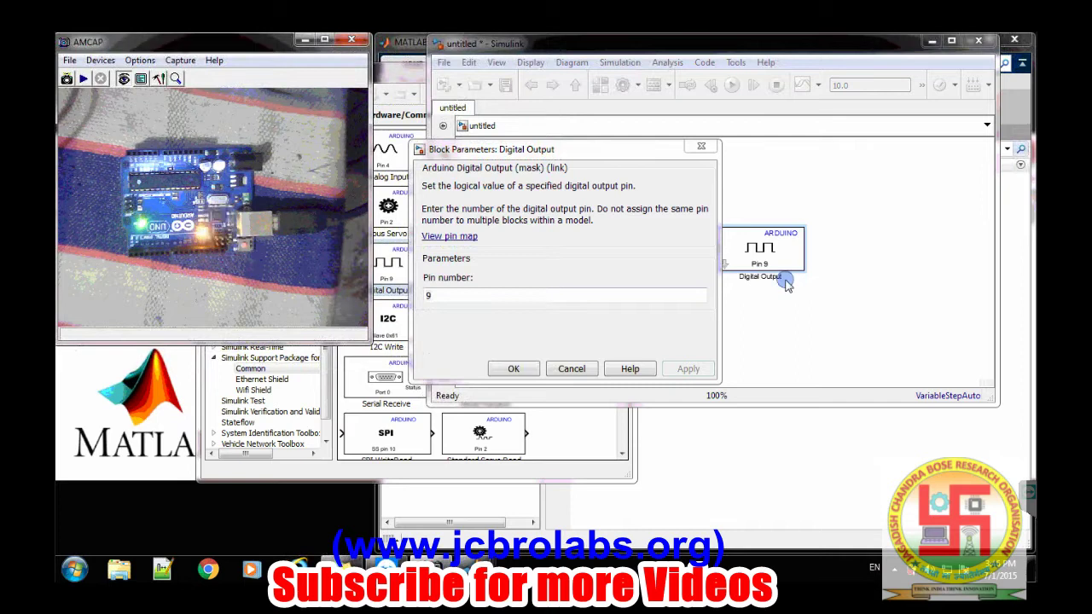
left_click(560, 275)
left_click(754, 254)
- Change the Digital Output block's pin number from 9 to 13 and apply
double_click(754, 254)
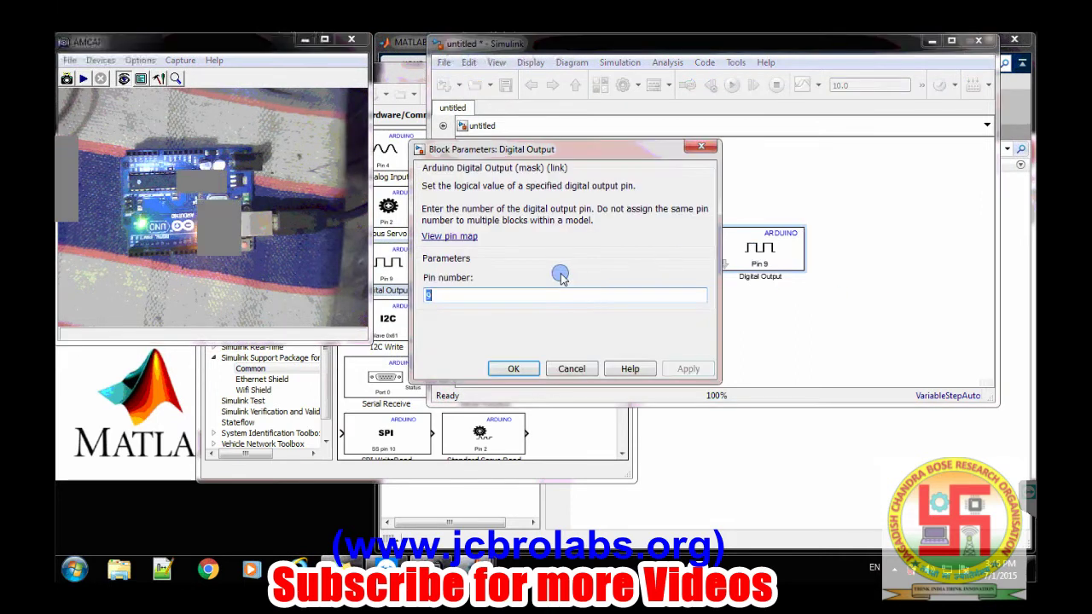
type("13")
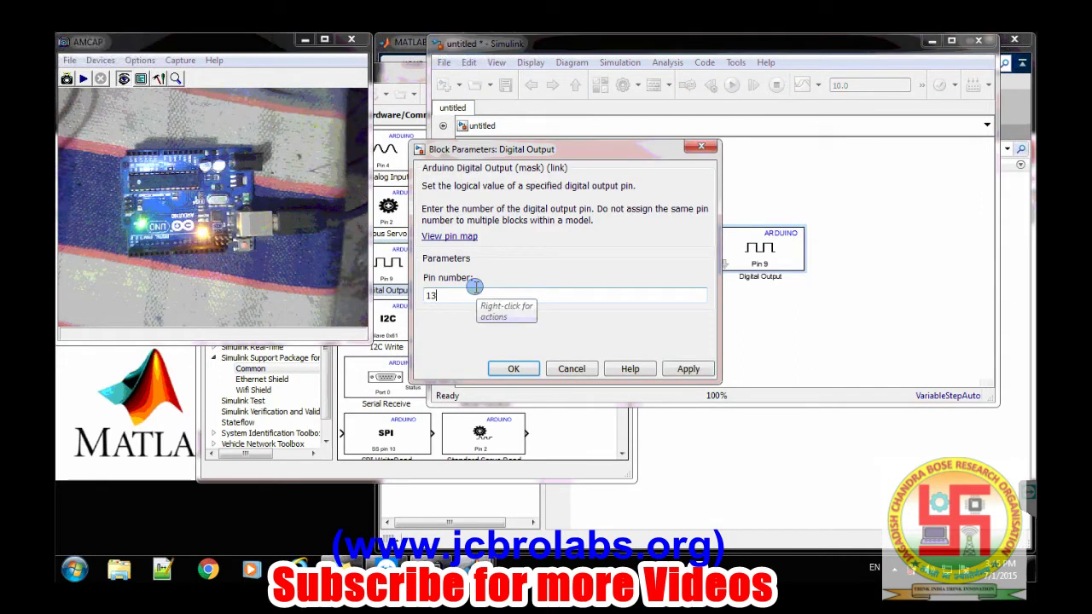
left_click(688, 369)
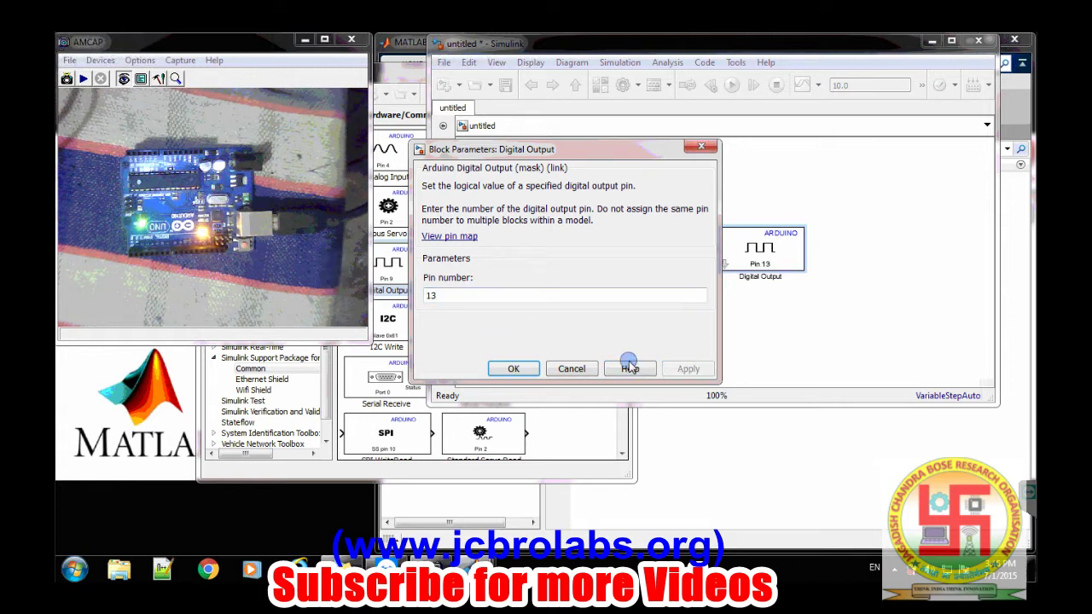
left_click(512, 368)
- Insert a Pulse Generator block from Sources, placed left of the Digital Output block
left_click(608, 456)
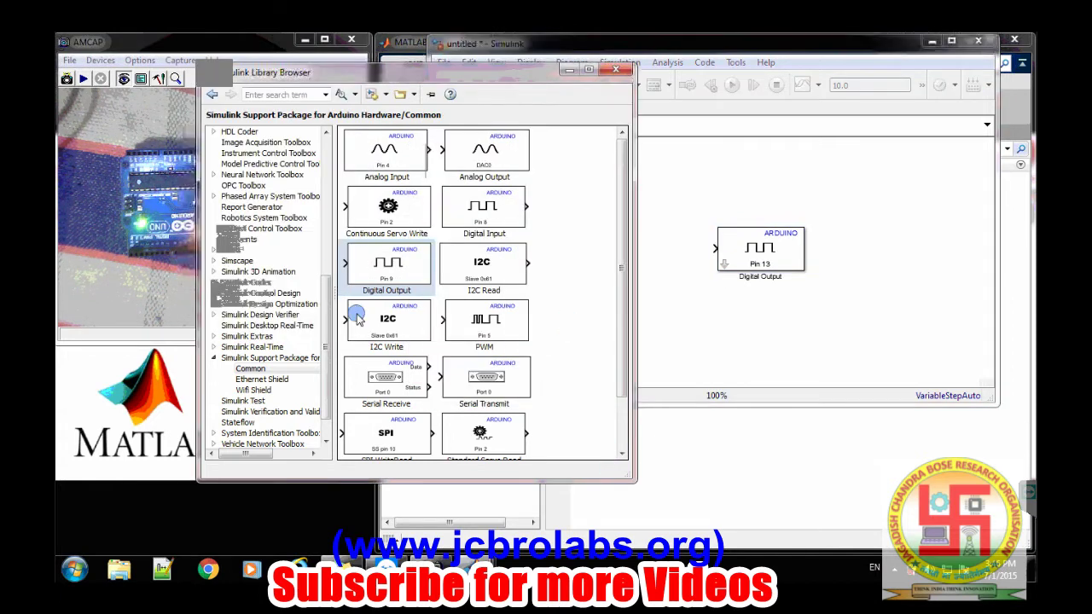
left_click(324, 241)
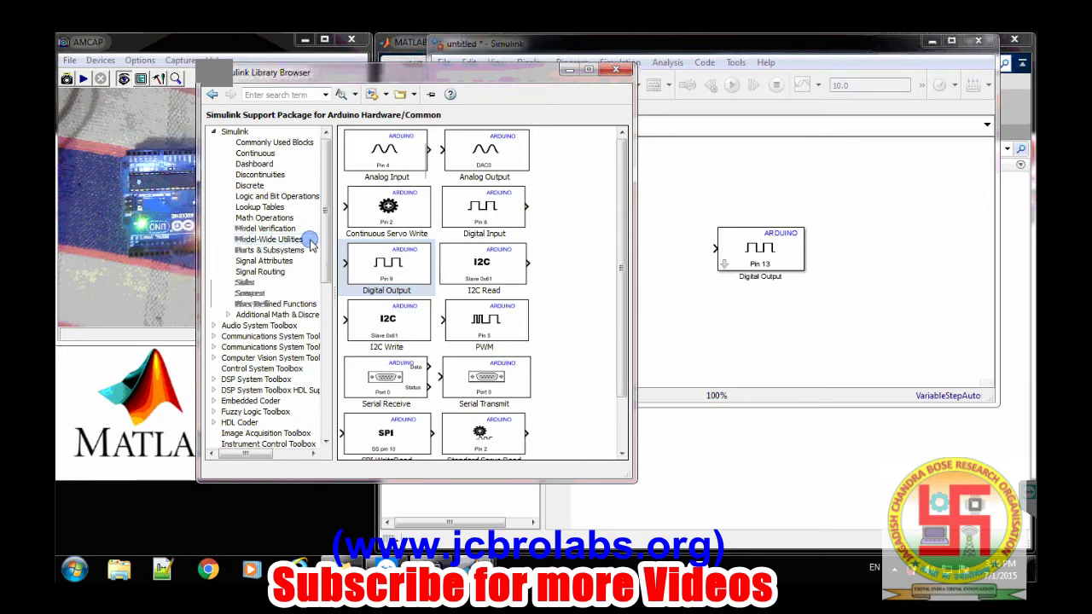
left_click(249, 292)
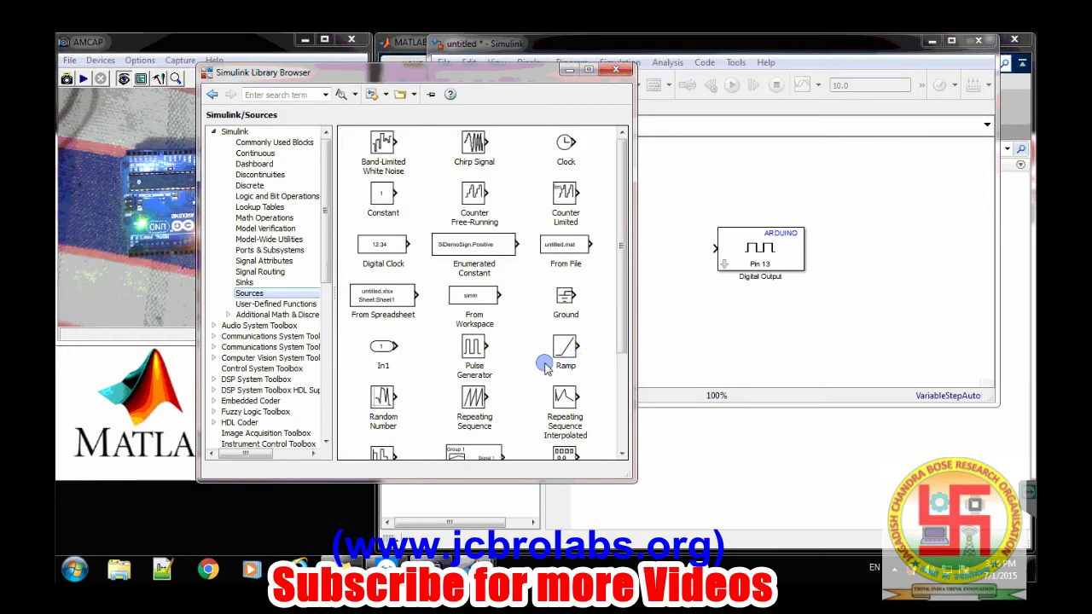
left_click(471, 353)
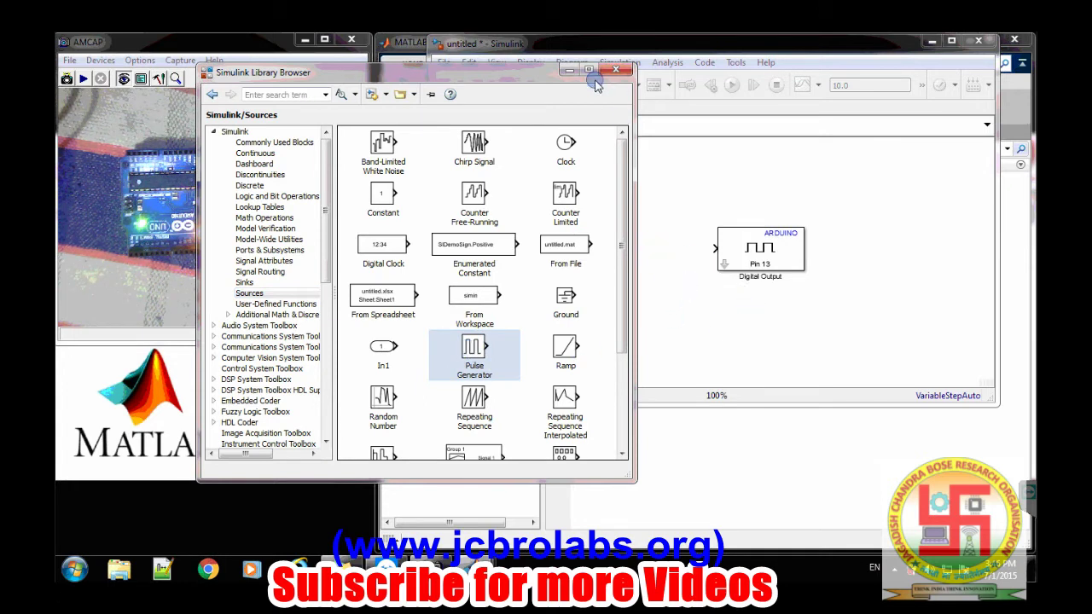
left_click(569, 69)
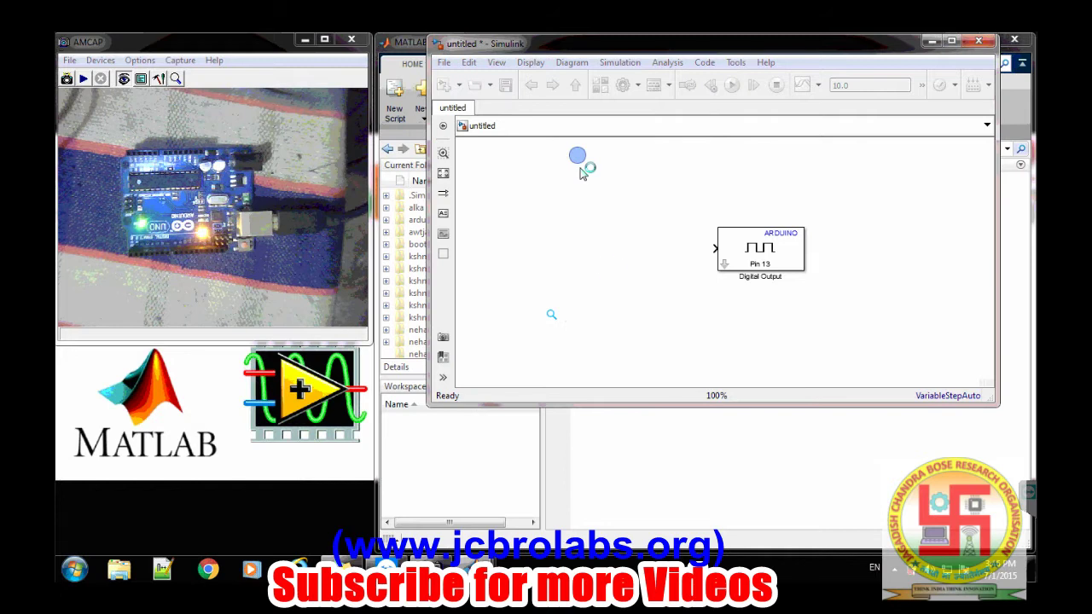
left_click(609, 269)
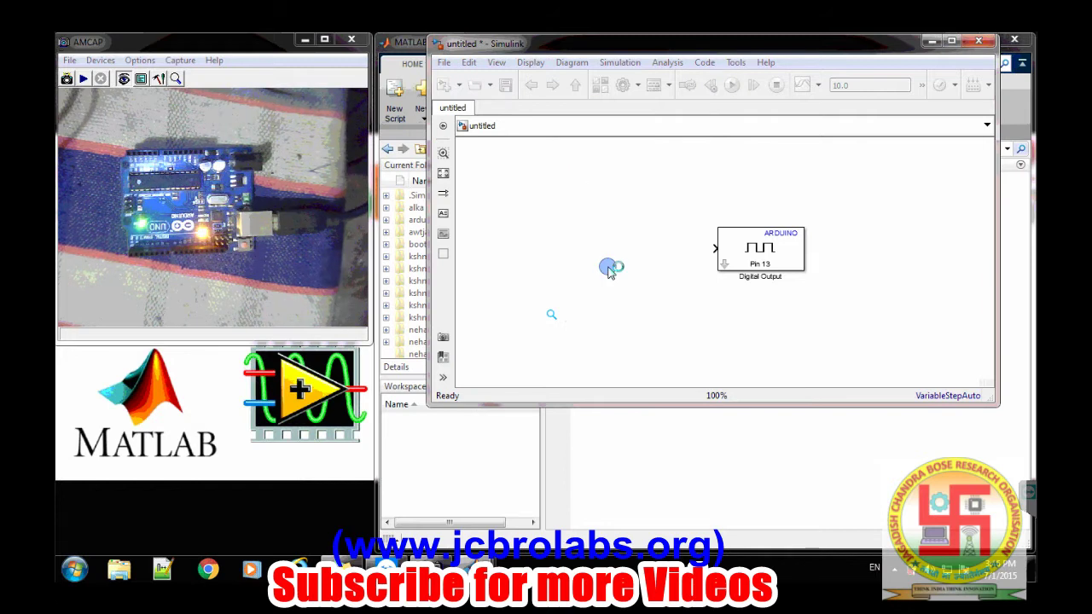
type("pulse")
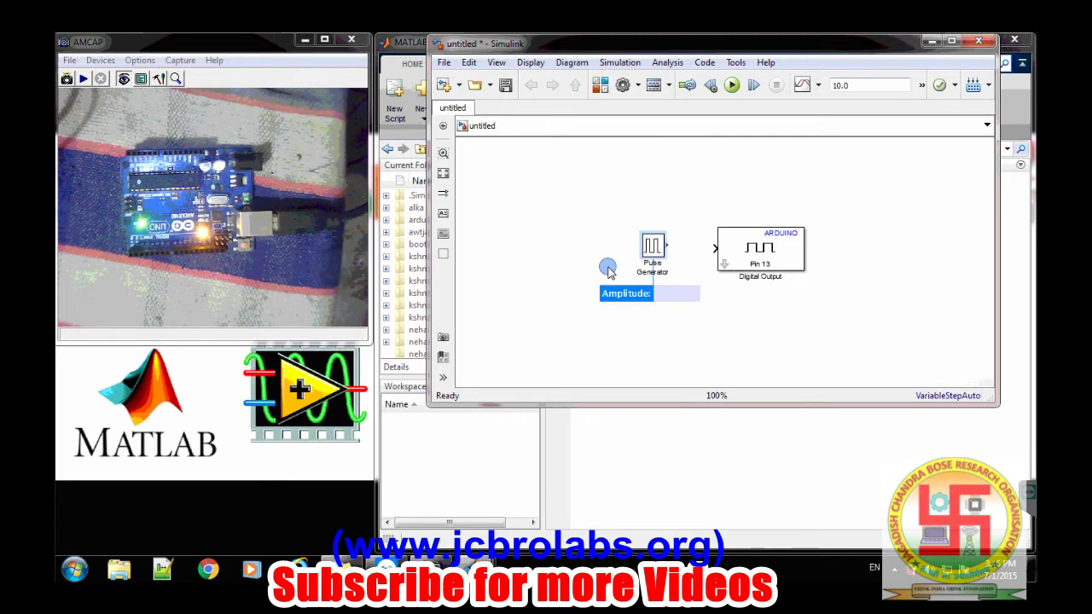
key("Return")
left_click_drag(661, 248, 623, 249)
left_click(667, 287)
- Connect the Pulse Generator output to the Digital Output input
left_click(634, 252)
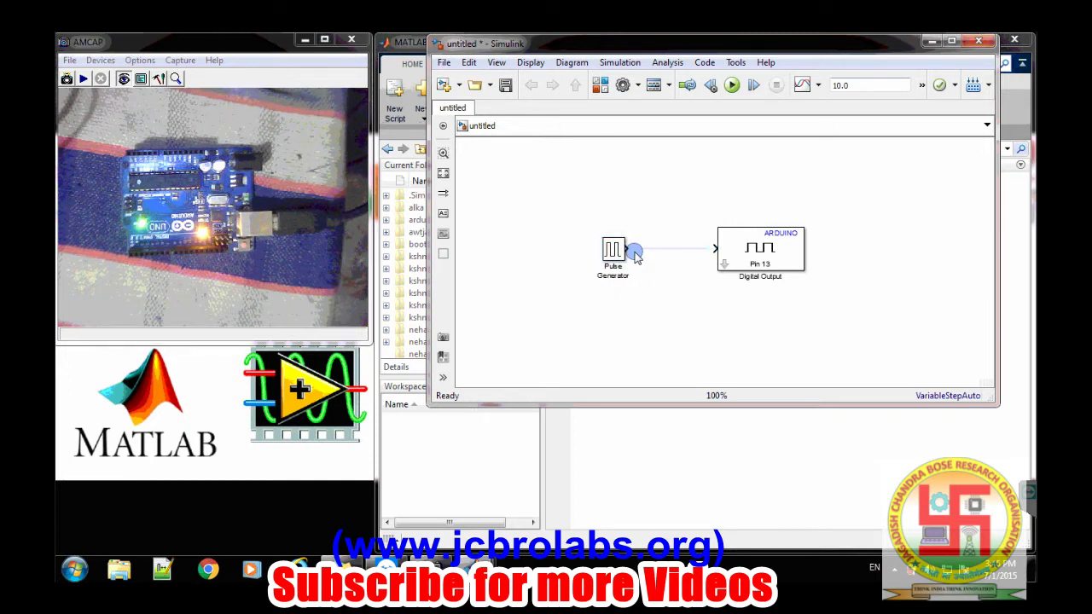
scroll(635, 254, "down", 1)
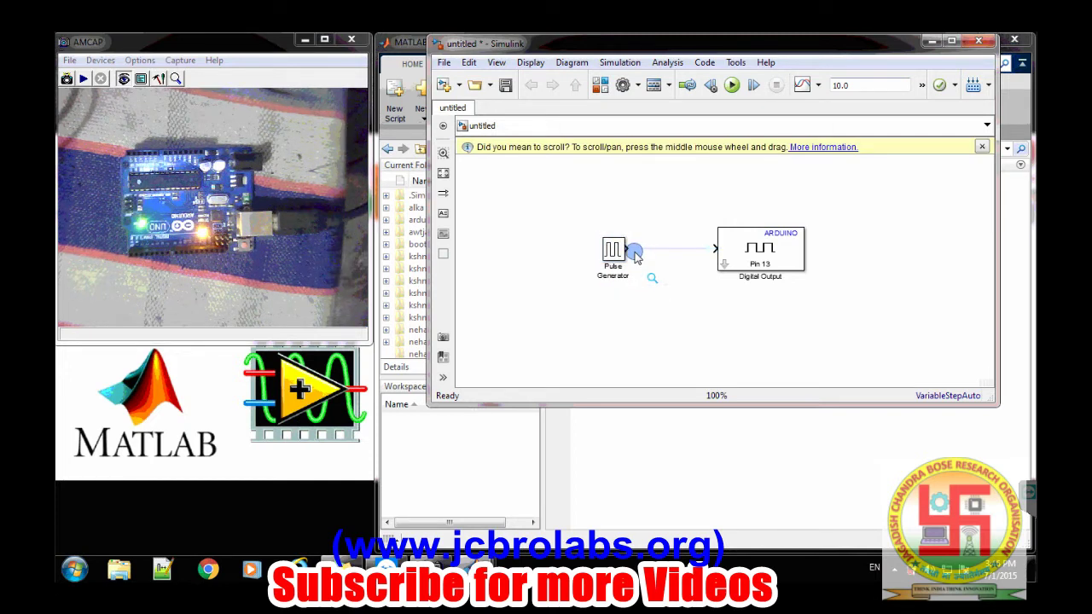
scroll(635, 254, "up", 2)
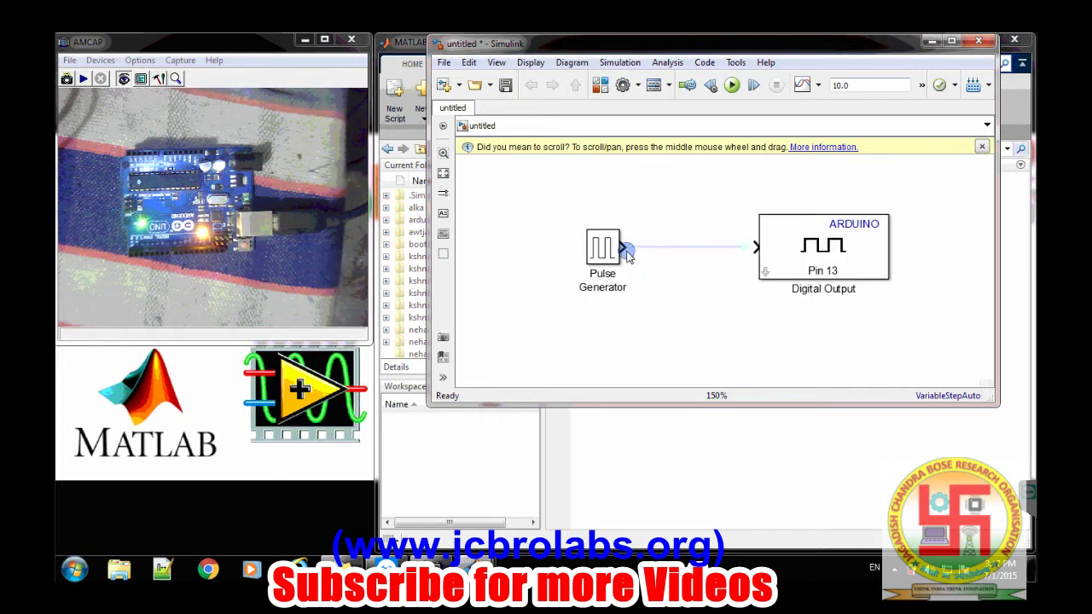
left_click(628, 247)
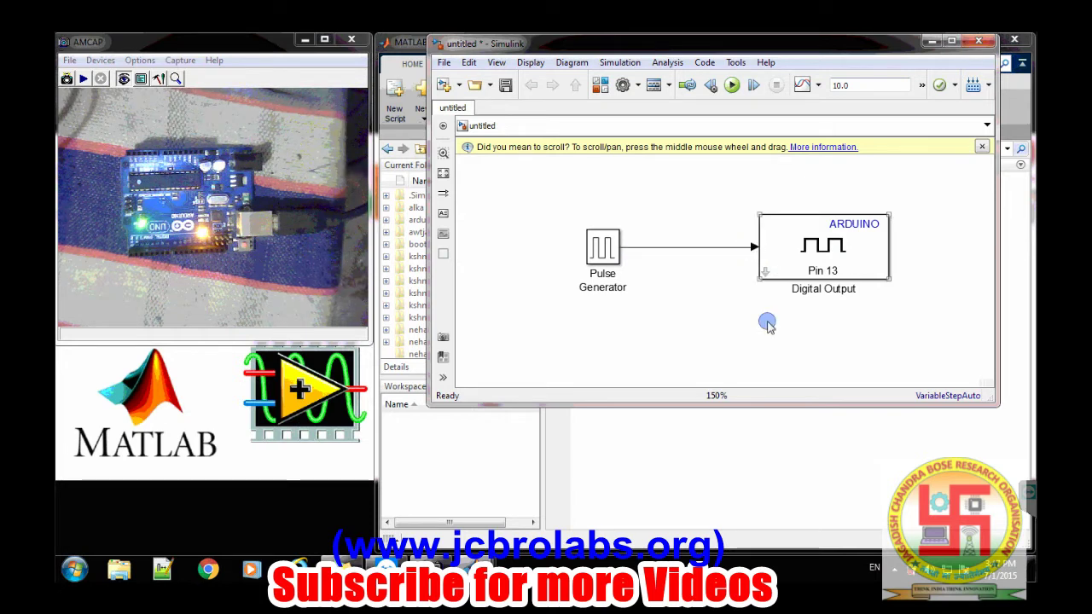
- Make the Pulse Generator sample based with sample time 0.1, period 10 and pulse width 5
double_click(602, 246)
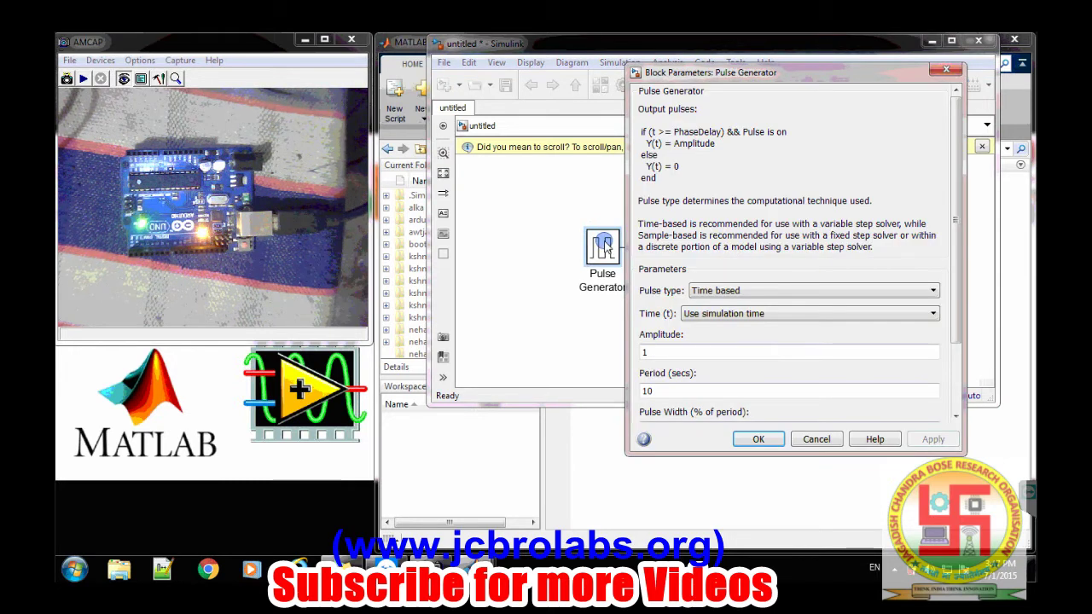
left_click(715, 290)
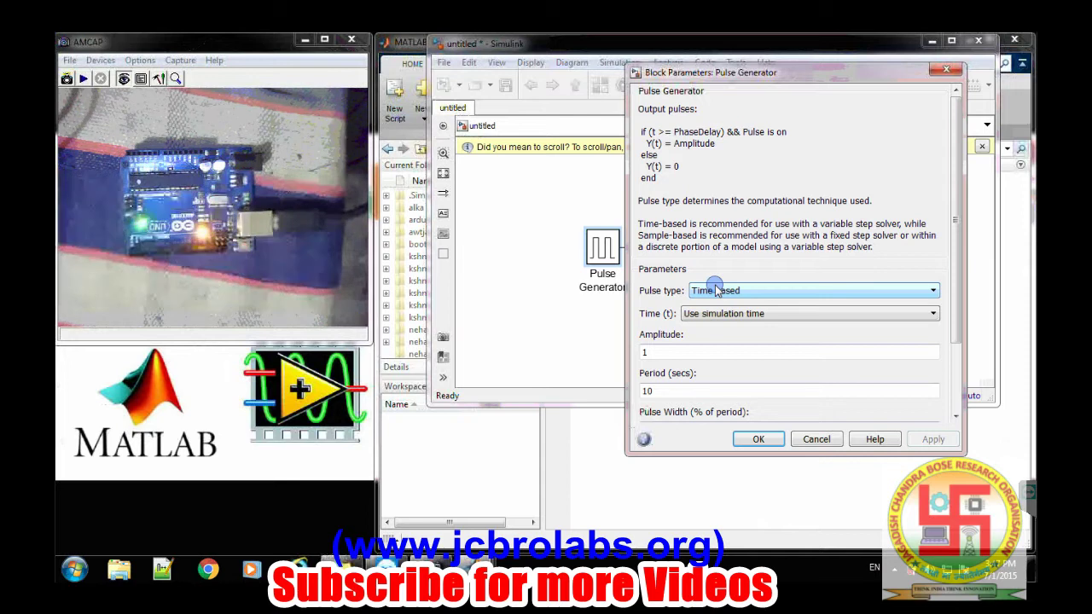
left_click(717, 290)
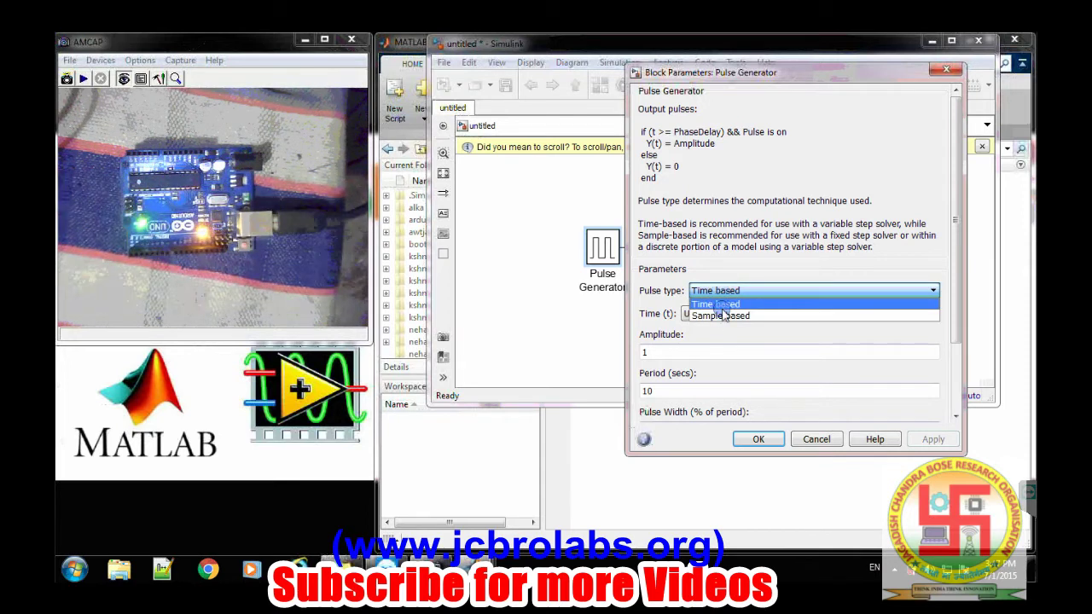
left_click(722, 316)
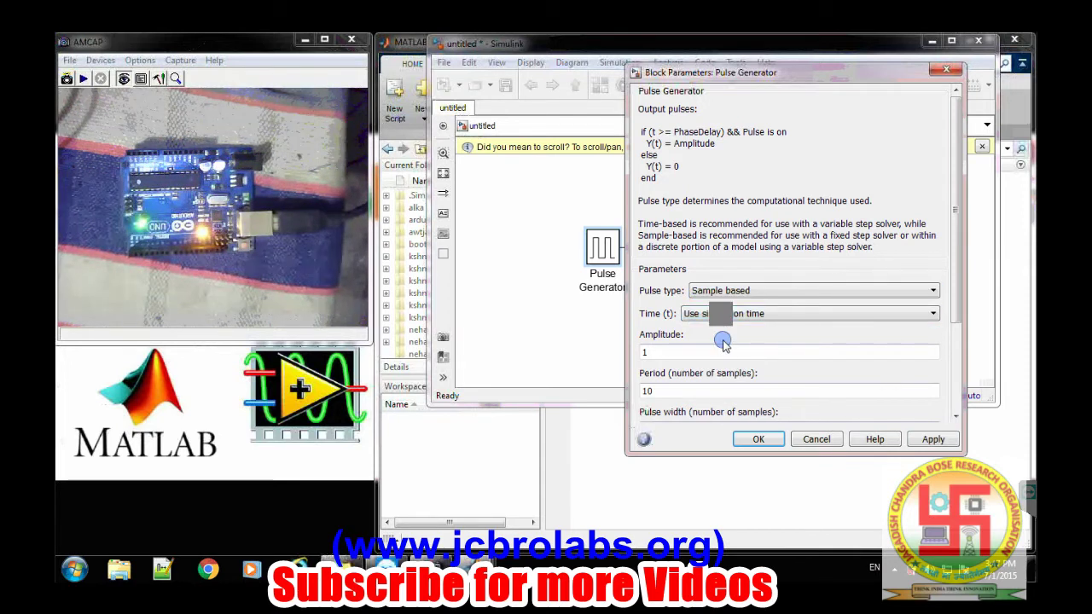
scroll(723, 337, "down", 5)
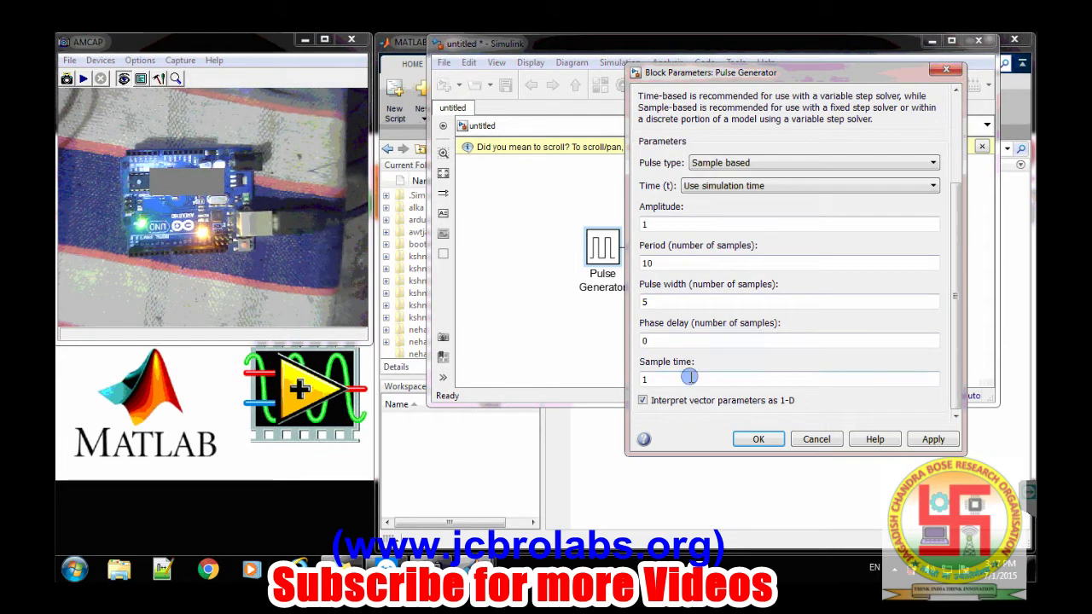
double_click(690, 376)
type("0.1")
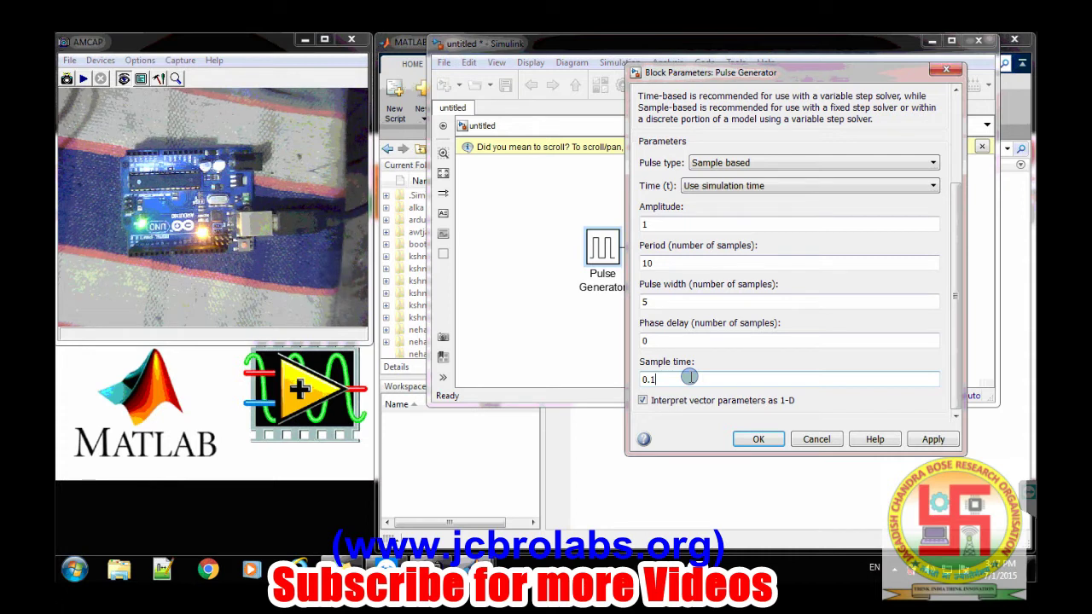
left_click(664, 303)
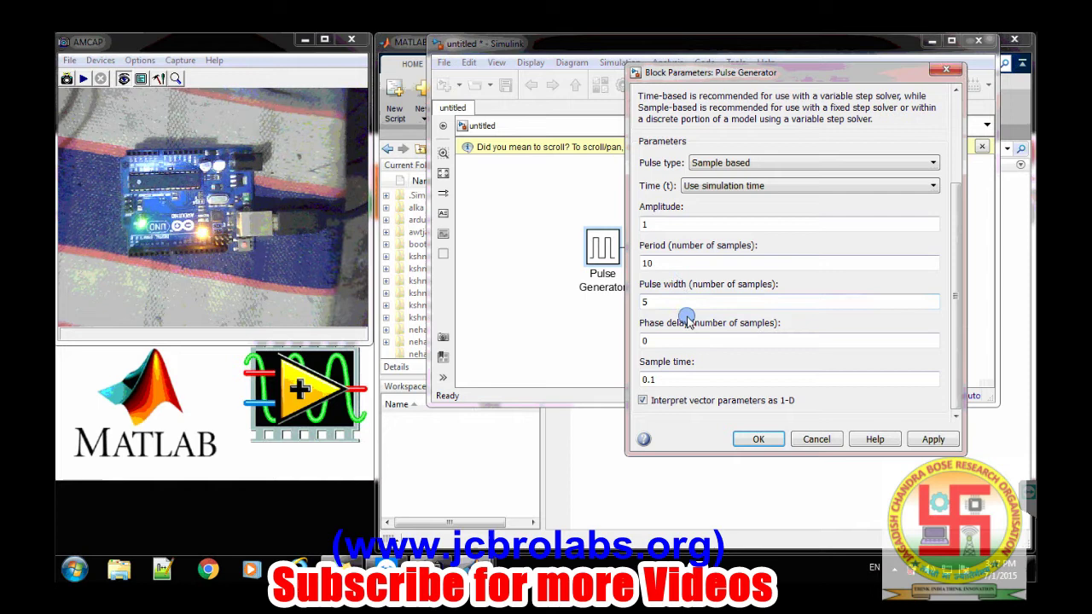
left_click(664, 264)
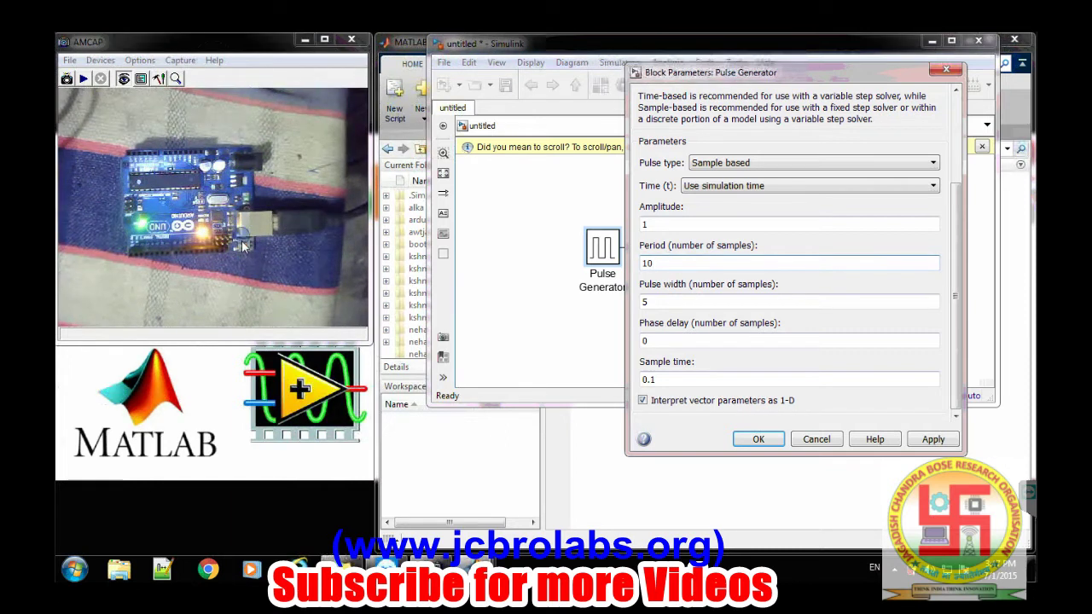
left_click(930, 442)
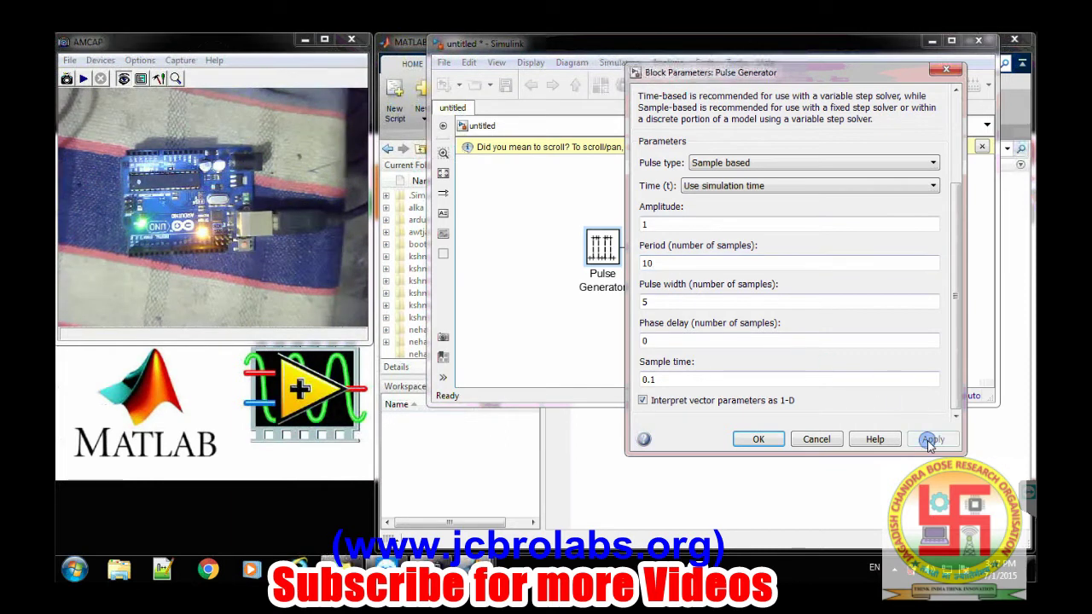
left_click(757, 440)
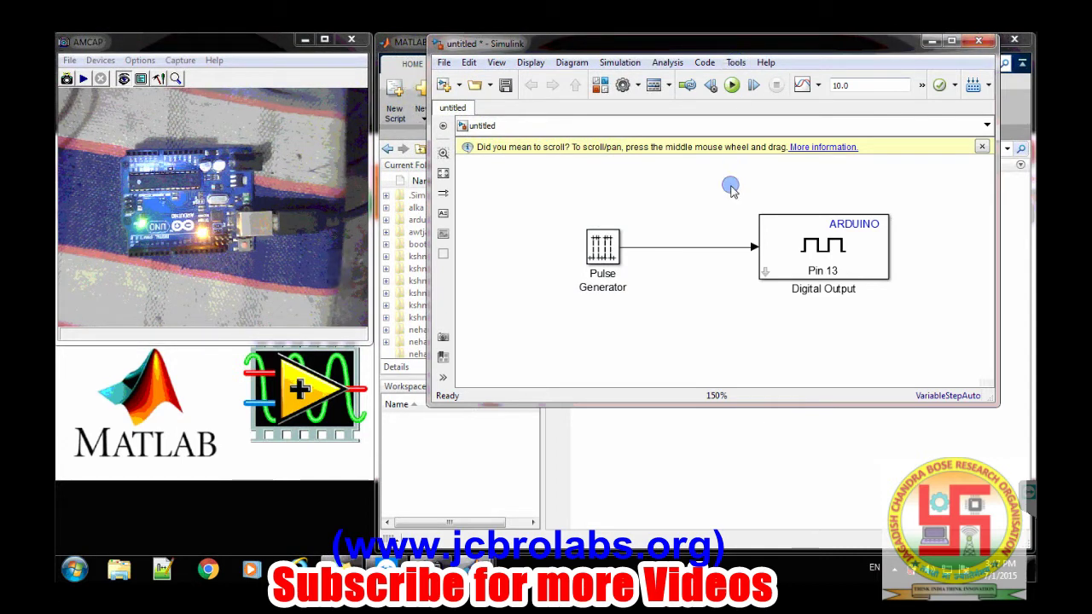
- Open Tools > Run on Target Hardware > Prepare to Run for the Hardware Implementation page
left_click(735, 62)
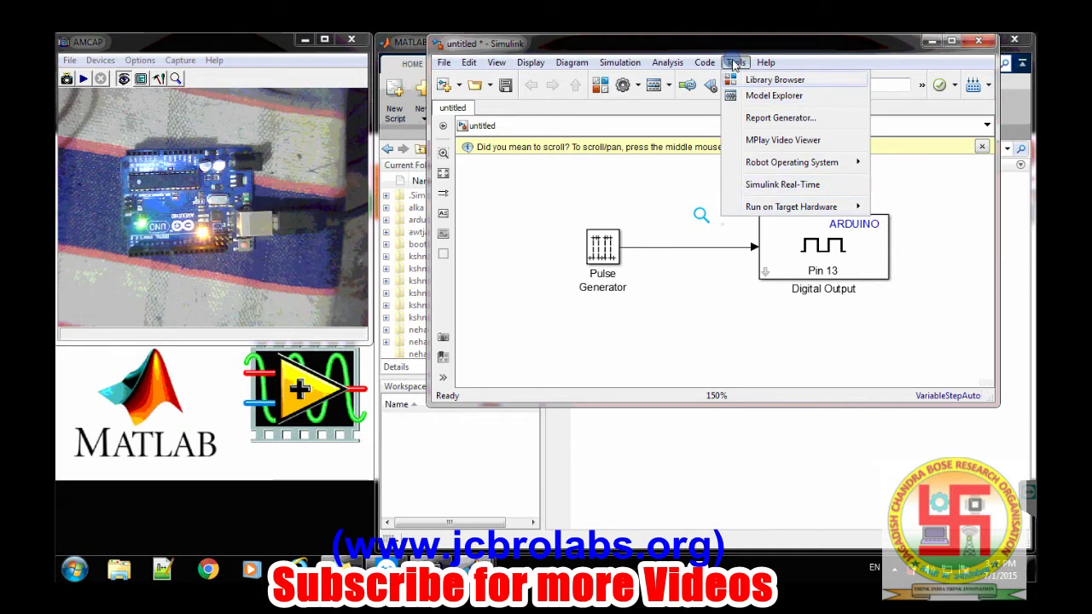
left_click(832, 208)
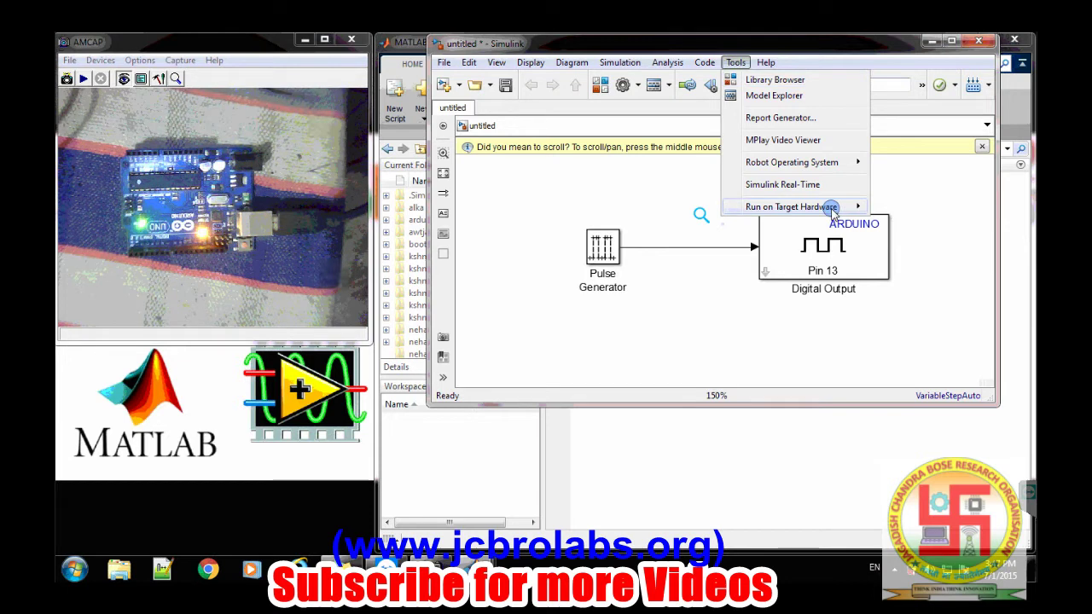
left_click(903, 211)
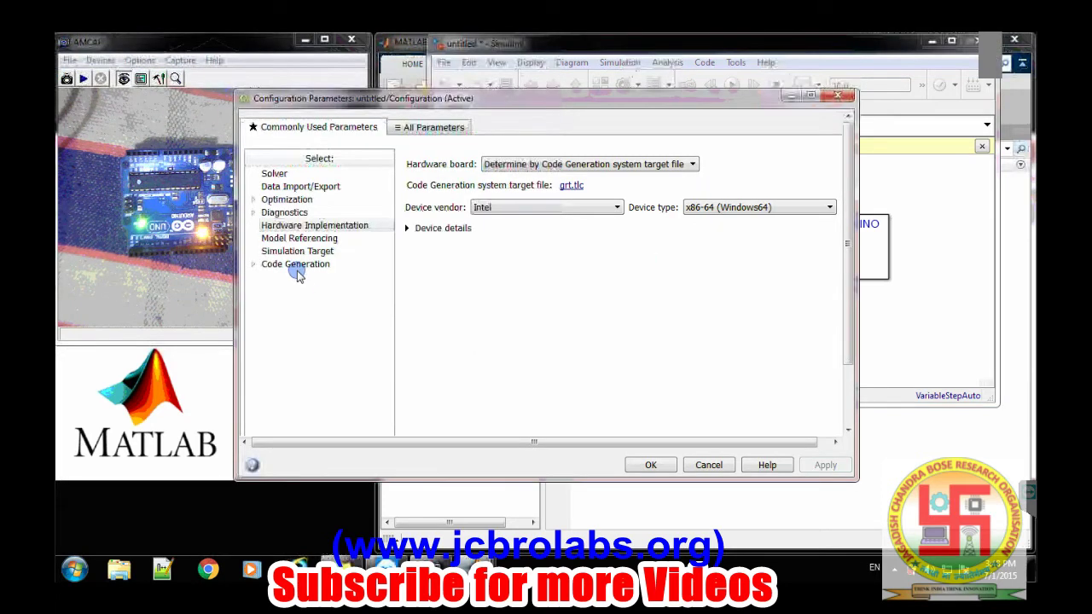
- Select Arduino Uno as the hardware board and view the fixed-step Solver settings
left_click(525, 165)
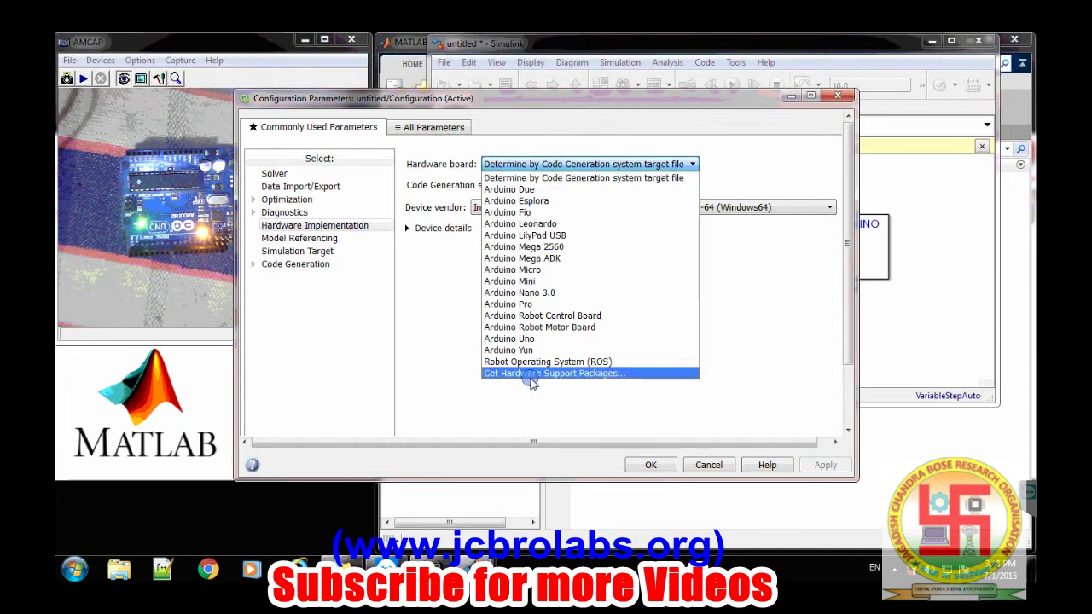
left_click(533, 340)
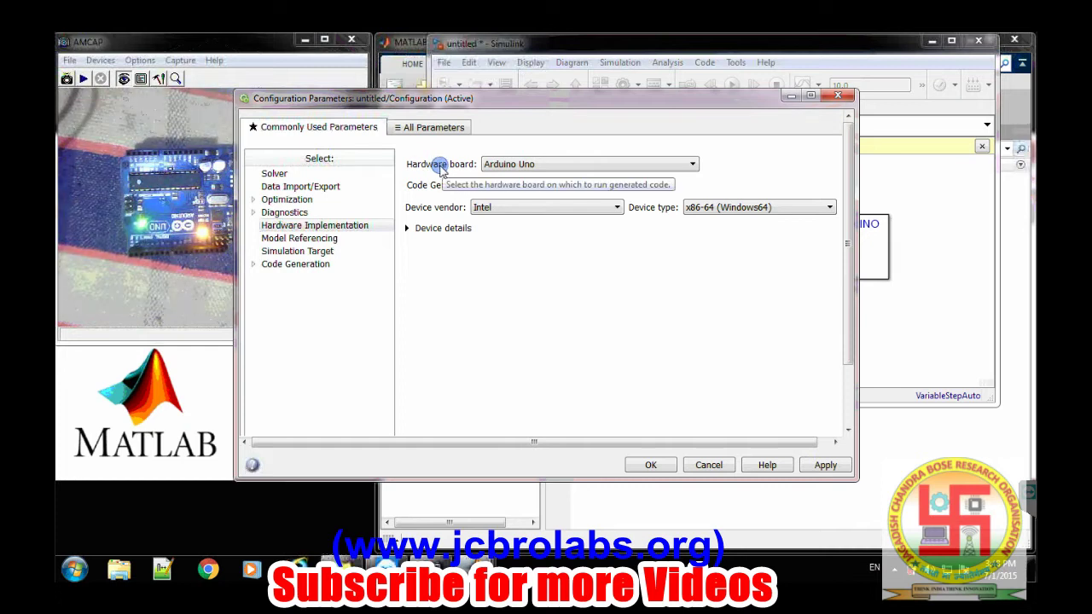
left_click(274, 174)
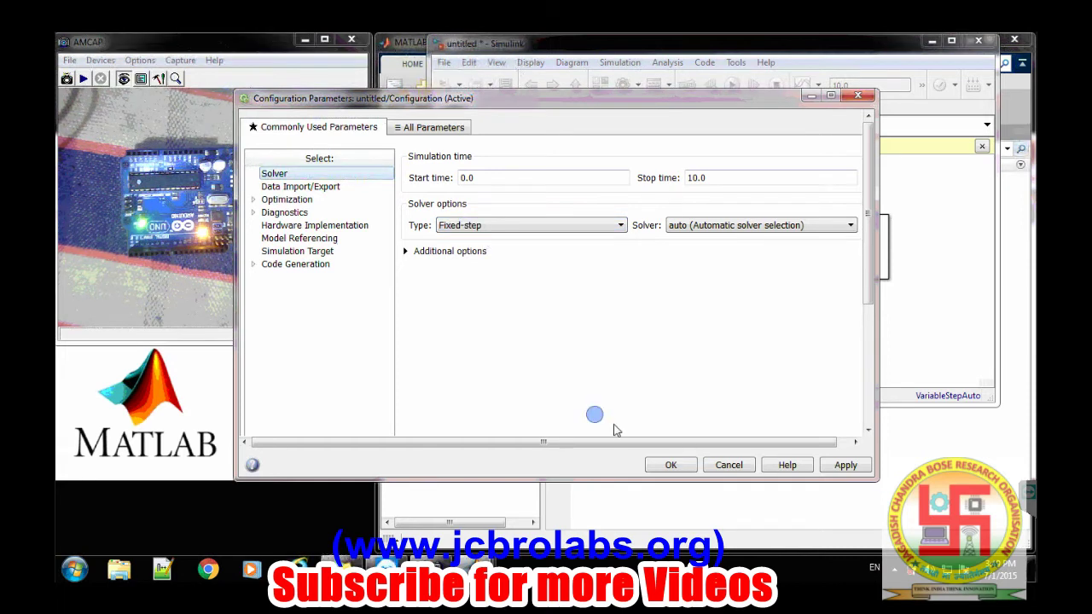
- Apply and confirm the configuration changes, then return to the model window
left_click(847, 467)
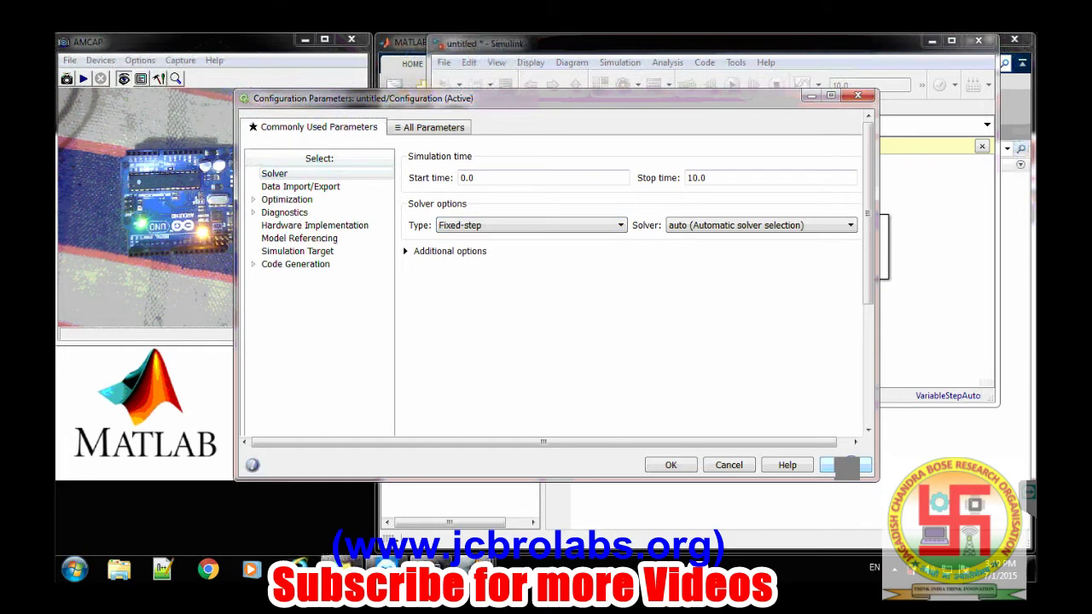
left_click(672, 466)
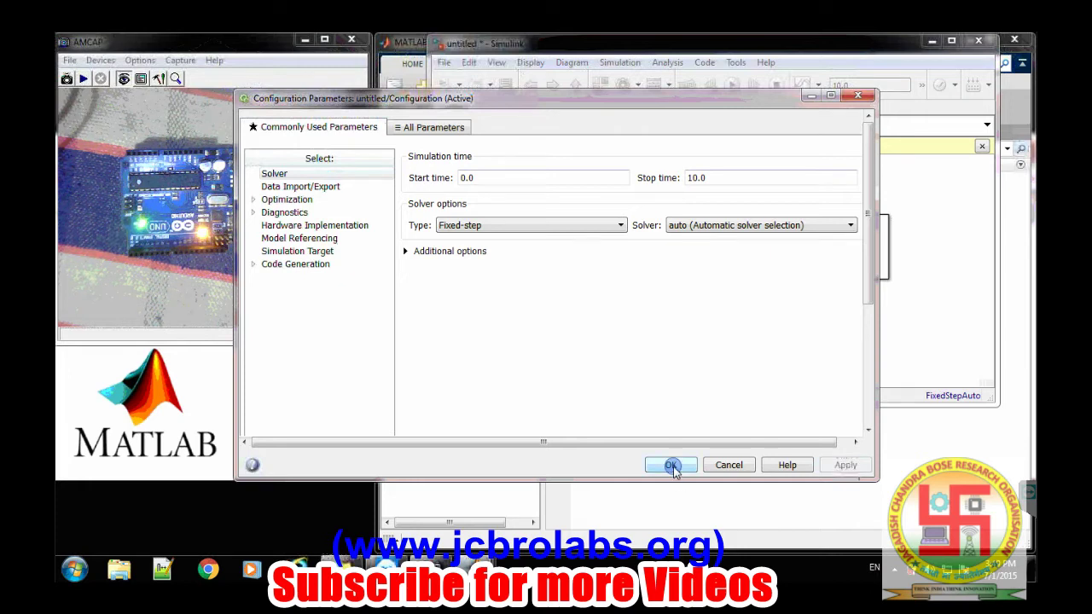
left_click(922, 318)
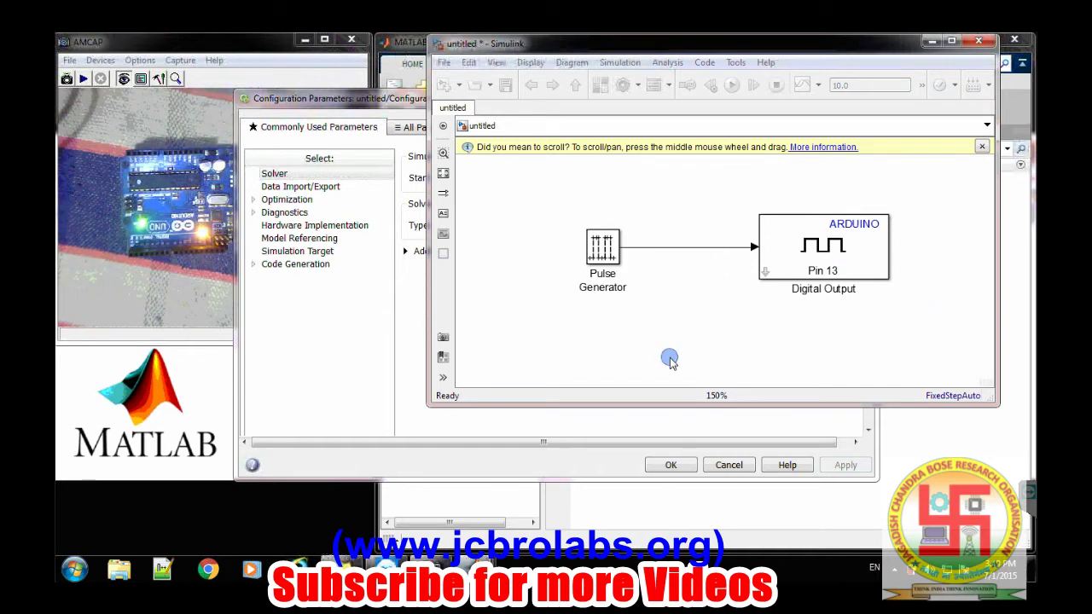
- Close the configuration dialog and build the model onto the Arduino with Ctrl+B
key("Return")
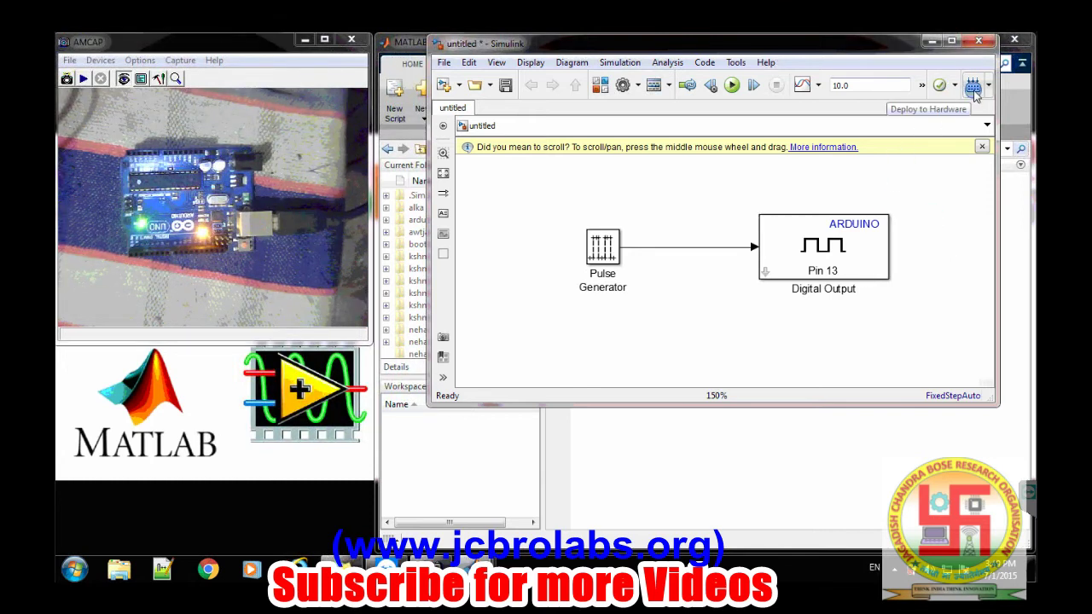
left_click(922, 304)
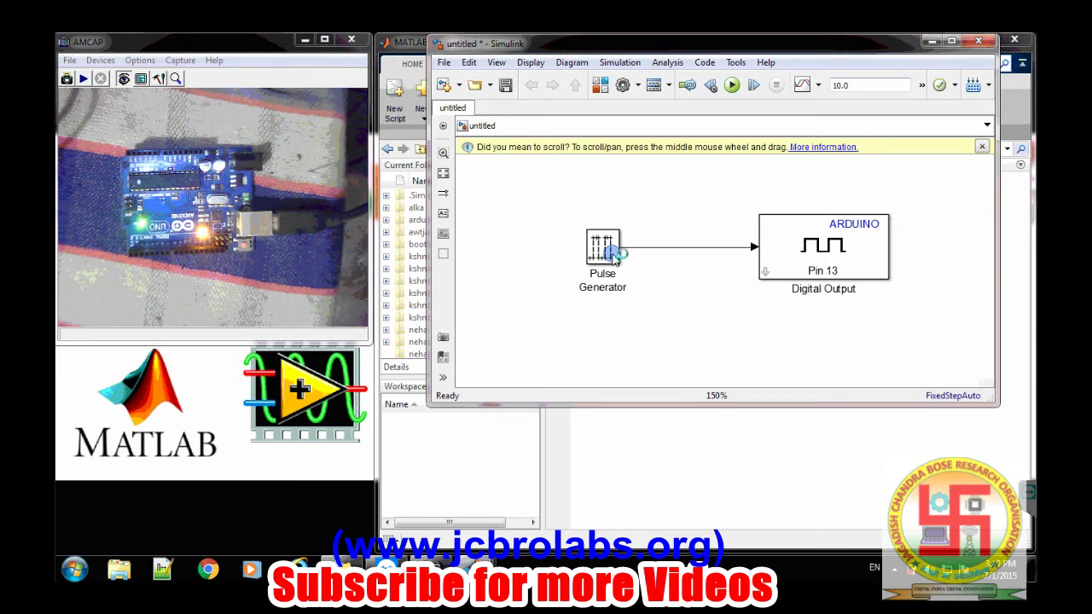
key("ctrl+b")
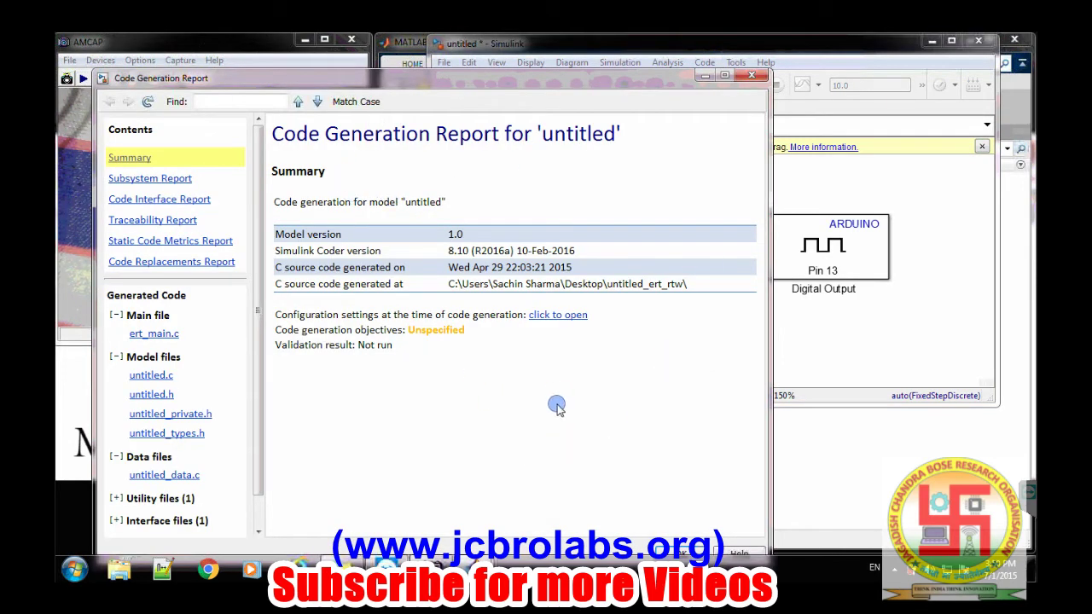
- Close the code generation report and change the Pulse Generator's sample time from 0.1 to 0.01
left_click(755, 79)
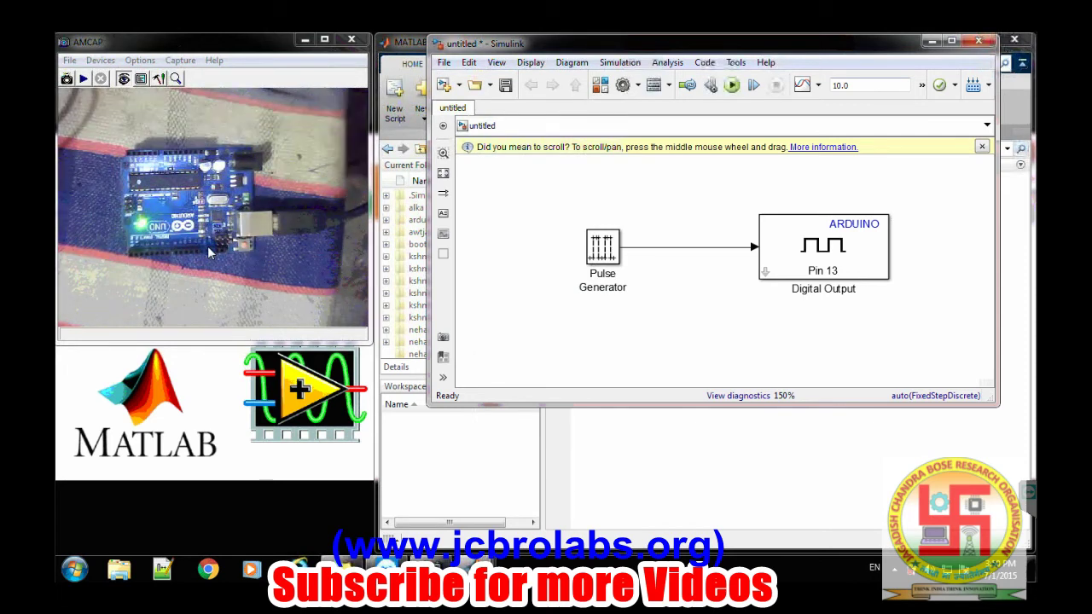
left_click(557, 319)
left_click(604, 245)
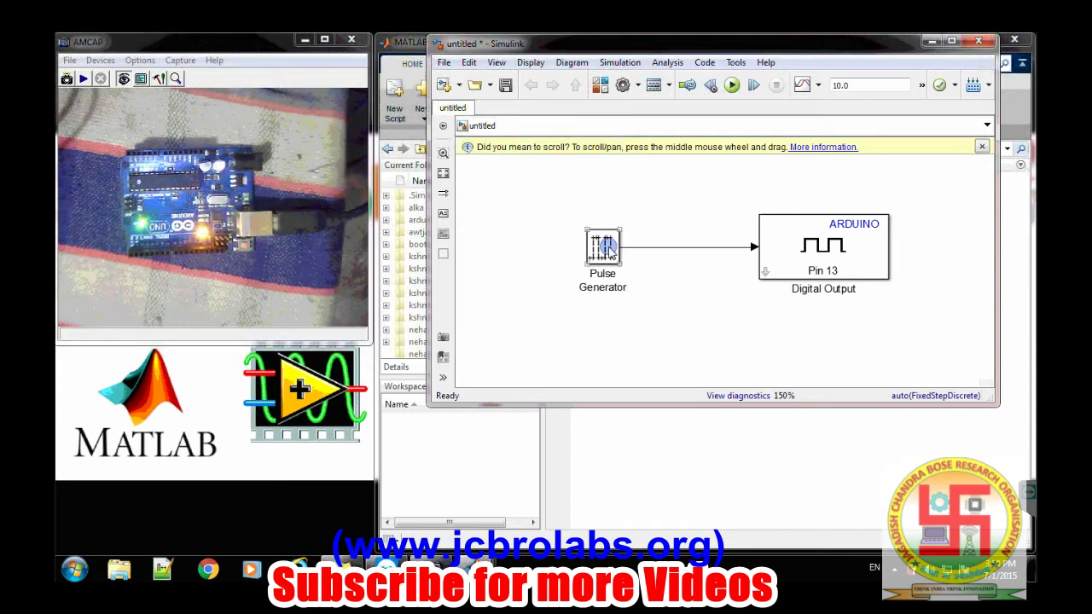
double_click(608, 247)
scroll(708, 366, "down", 3)
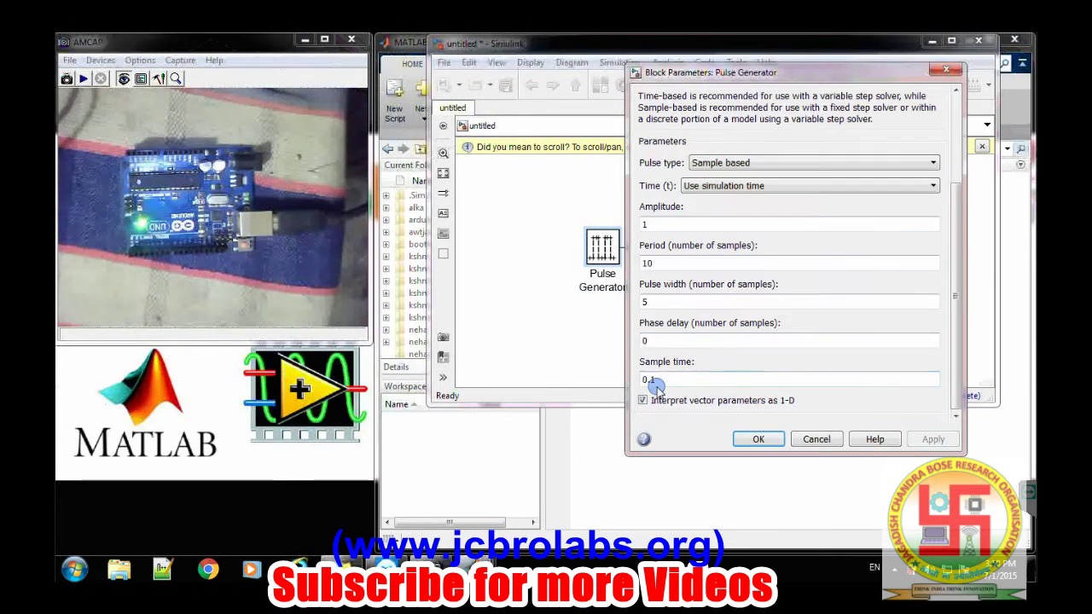
left_click(650, 378)
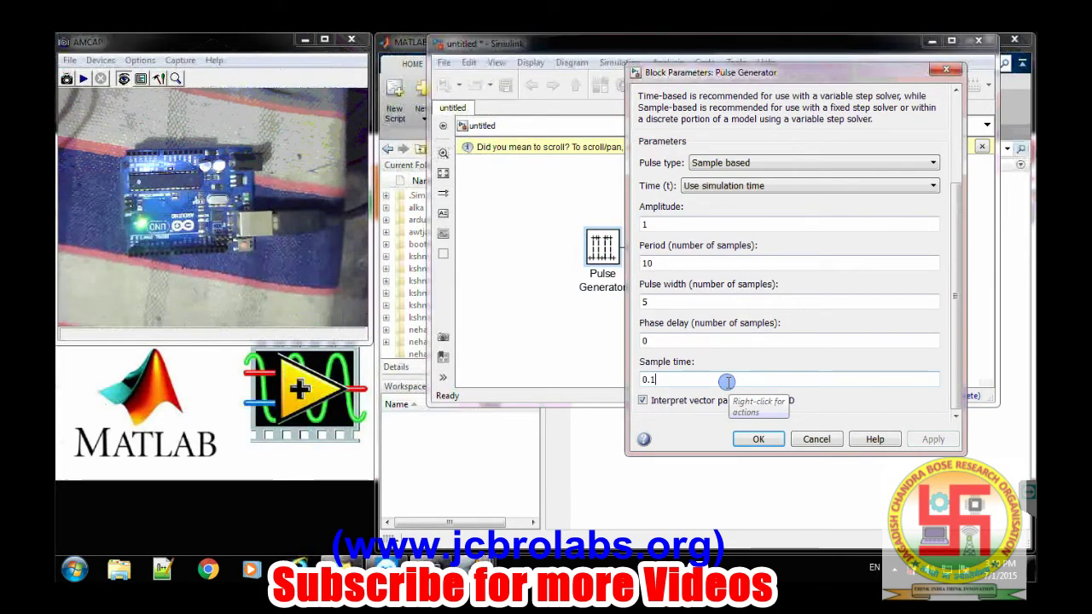
key("BackSpace")
type("01")
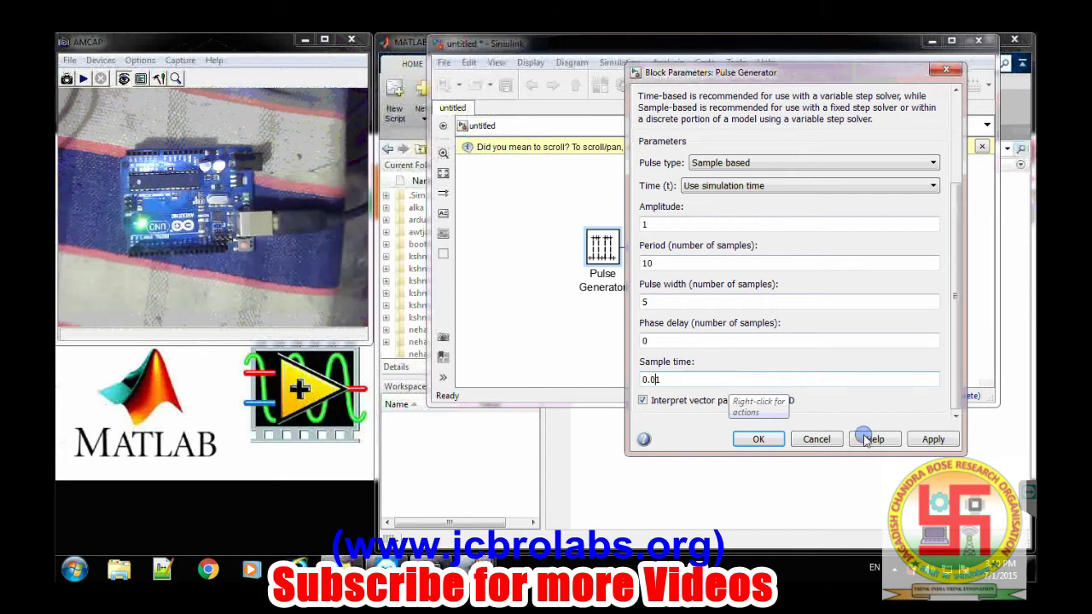
left_click(939, 439)
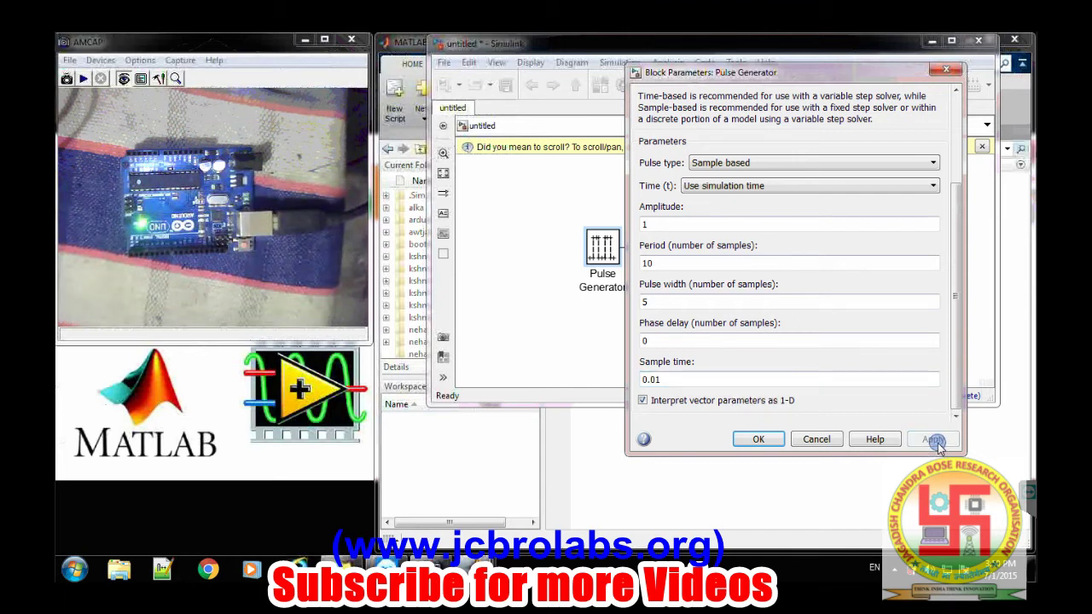
left_click(759, 439)
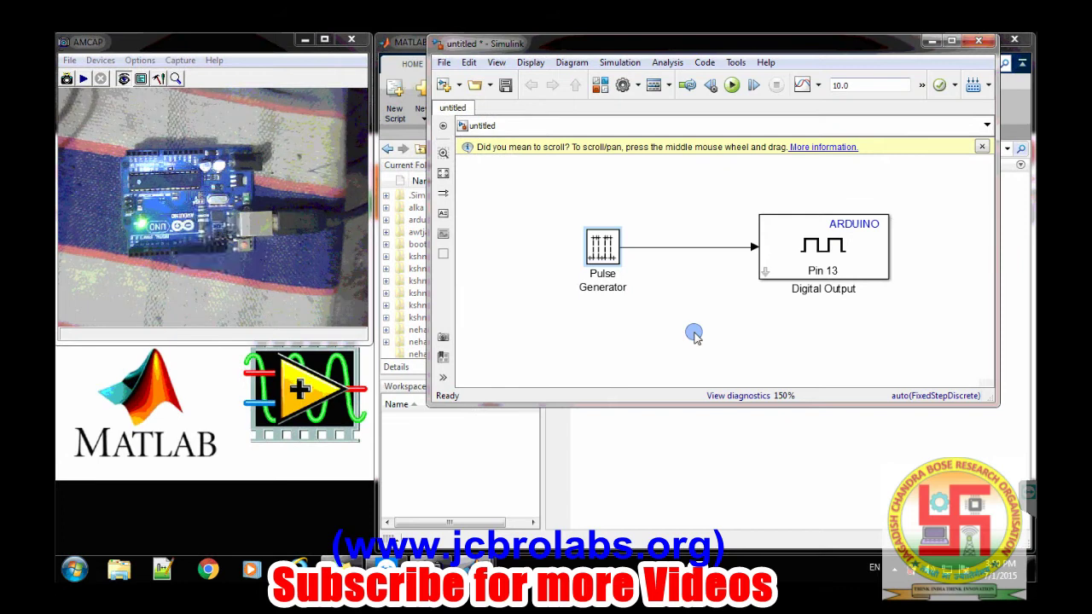
- Deploy the model with the 0.01 sample time to the Arduino board
left_click(974, 88)
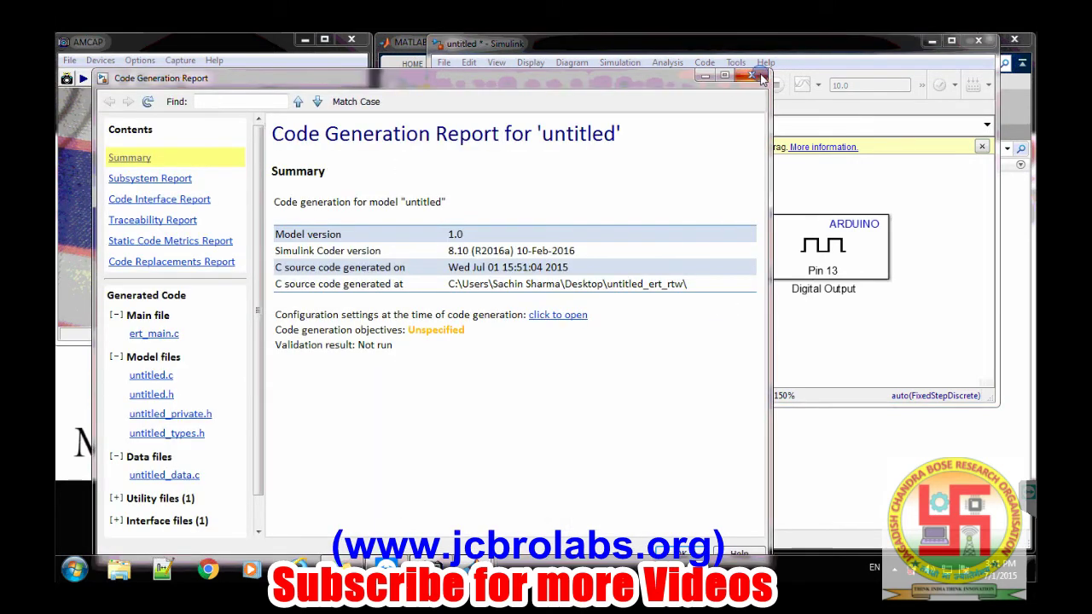
- Close the report and replace the Pulse Generator's 0.01 sample time with 1
left_click(752, 76)
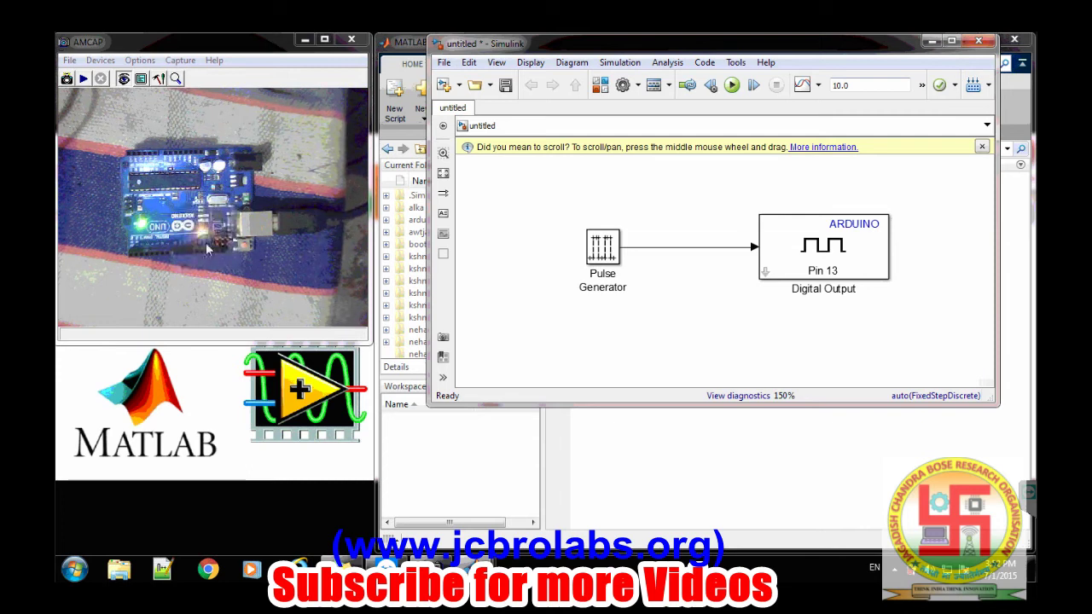
double_click(602, 248)
scroll(716, 363, "down", 3)
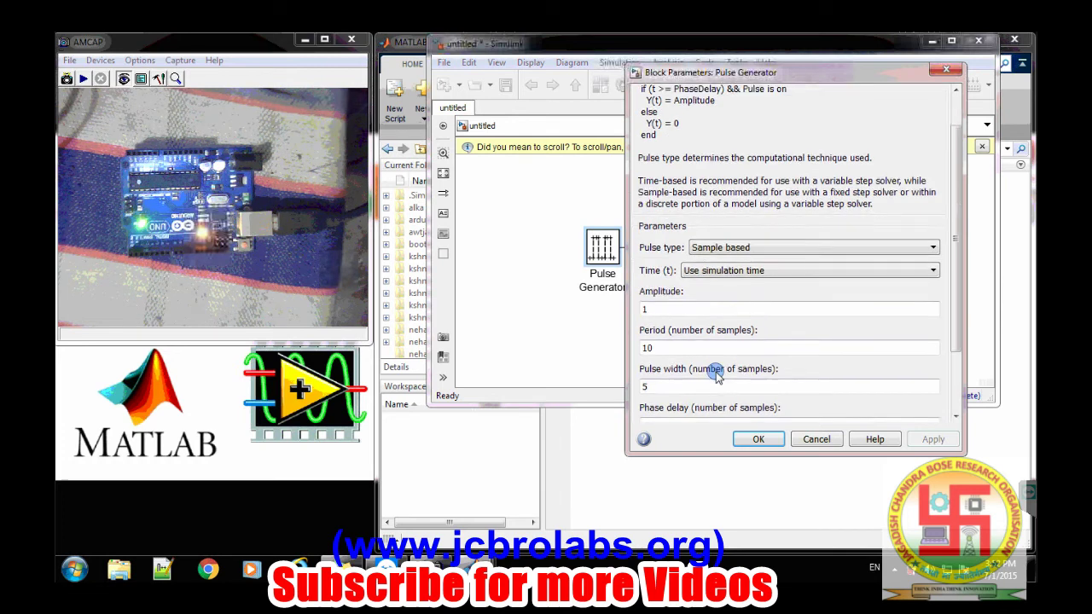
double_click(673, 381)
left_click(673, 383)
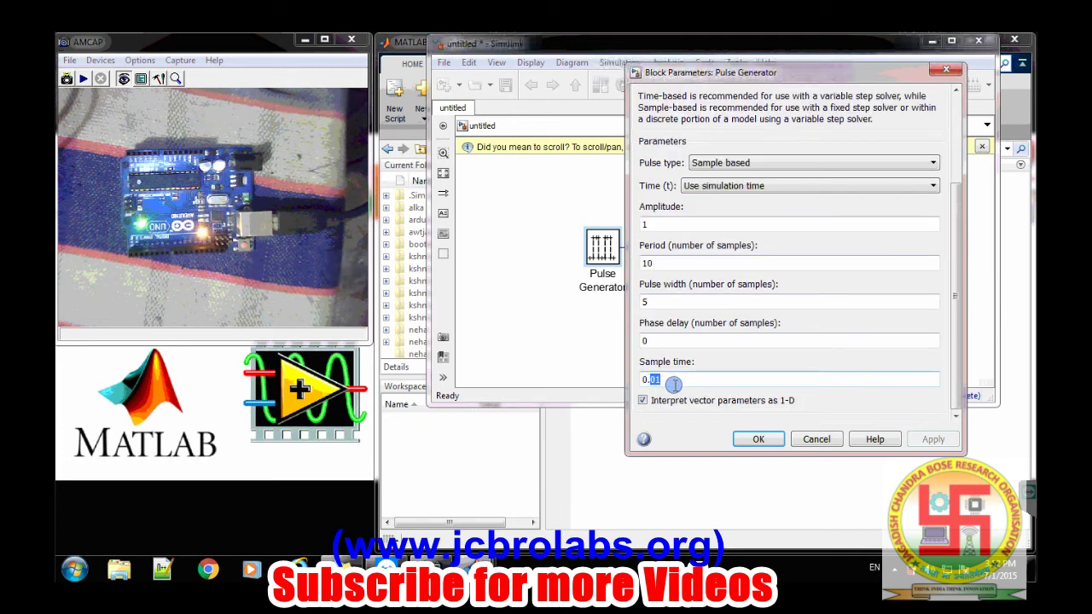
left_click_drag(672, 381, 638, 376)
key("BackSpace")
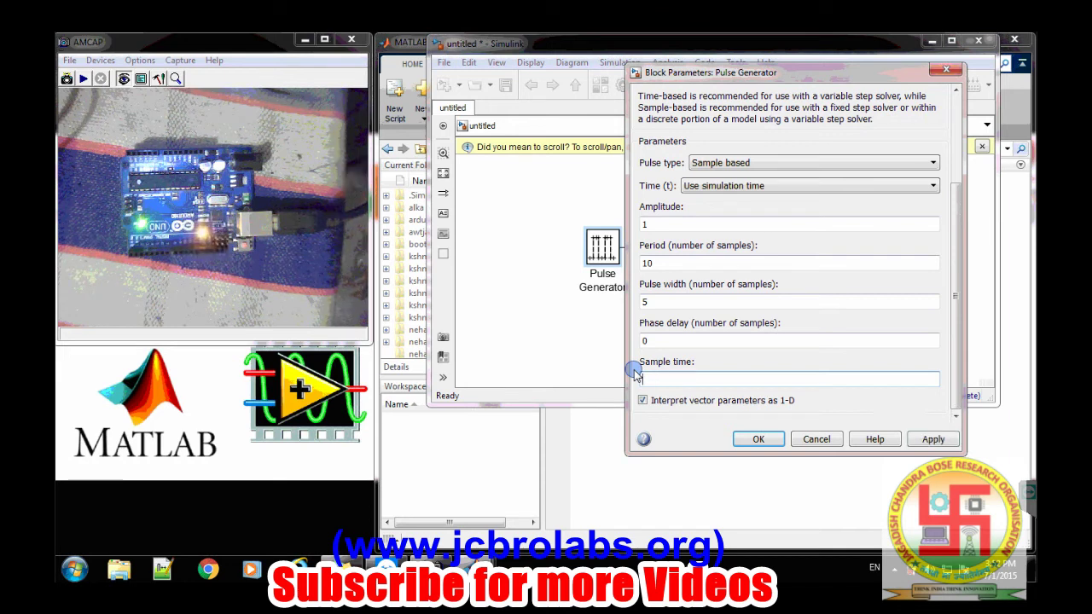
type("1")
left_click(923, 438)
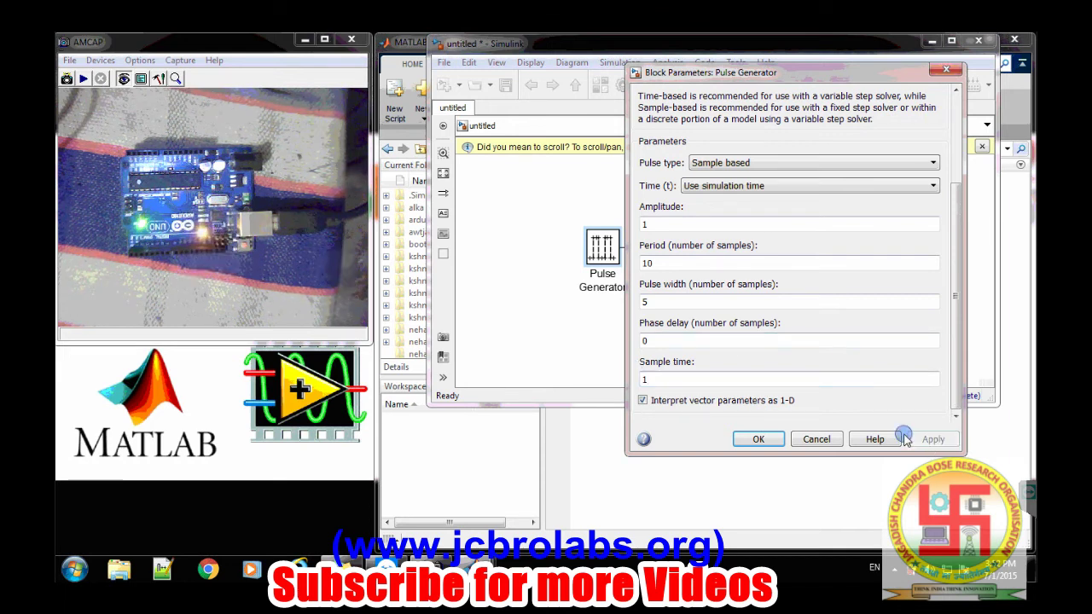
left_click(764, 438)
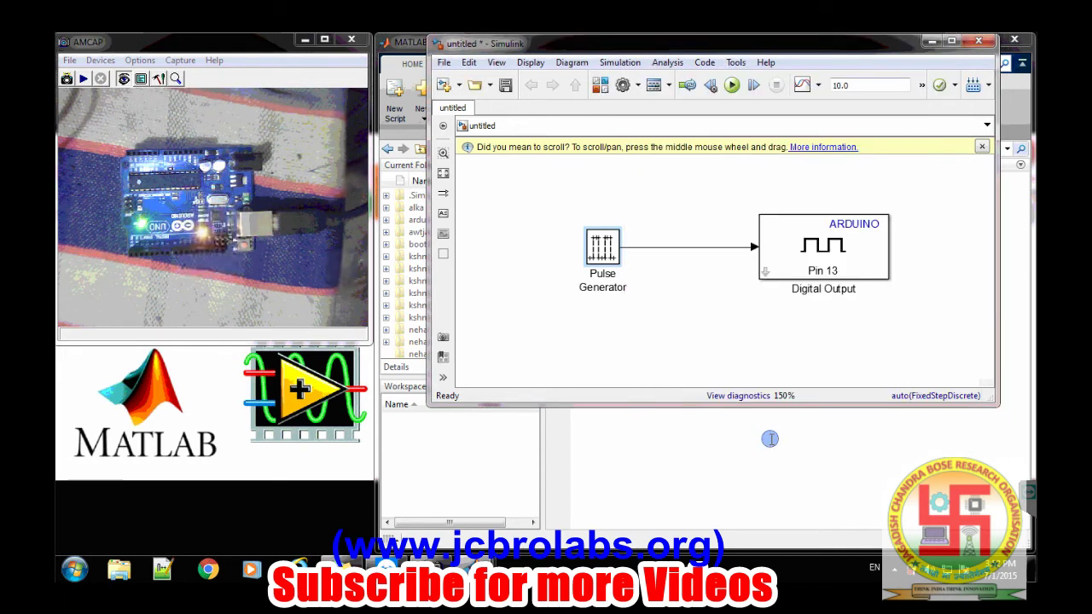
- Deploy the model with sample time 1 to the Arduino board
left_click(969, 89)
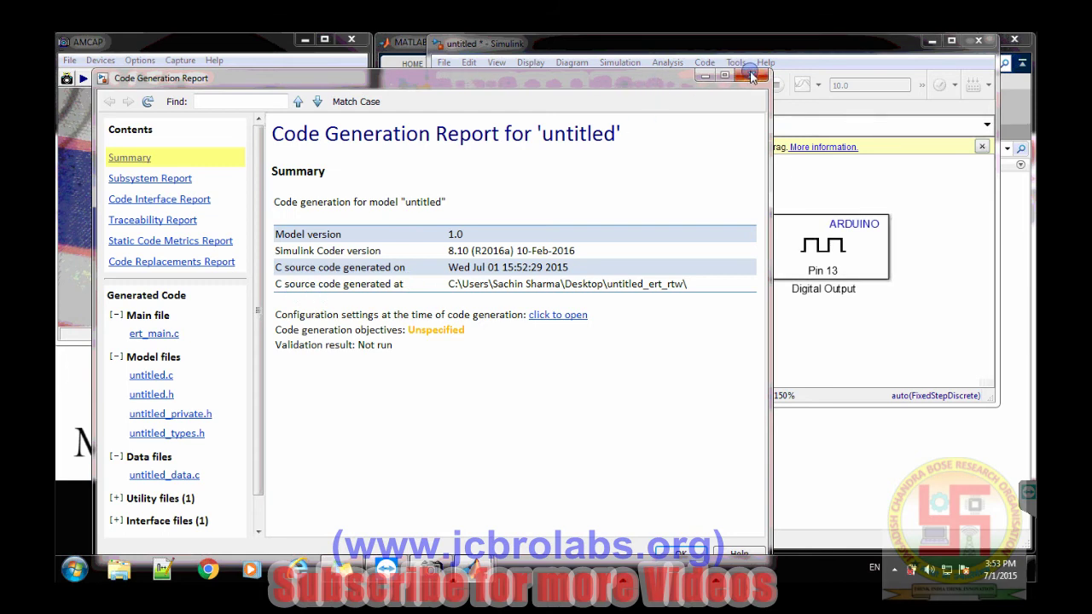
- Close the Code Generation Report for 'untitled'
left_click(751, 75)
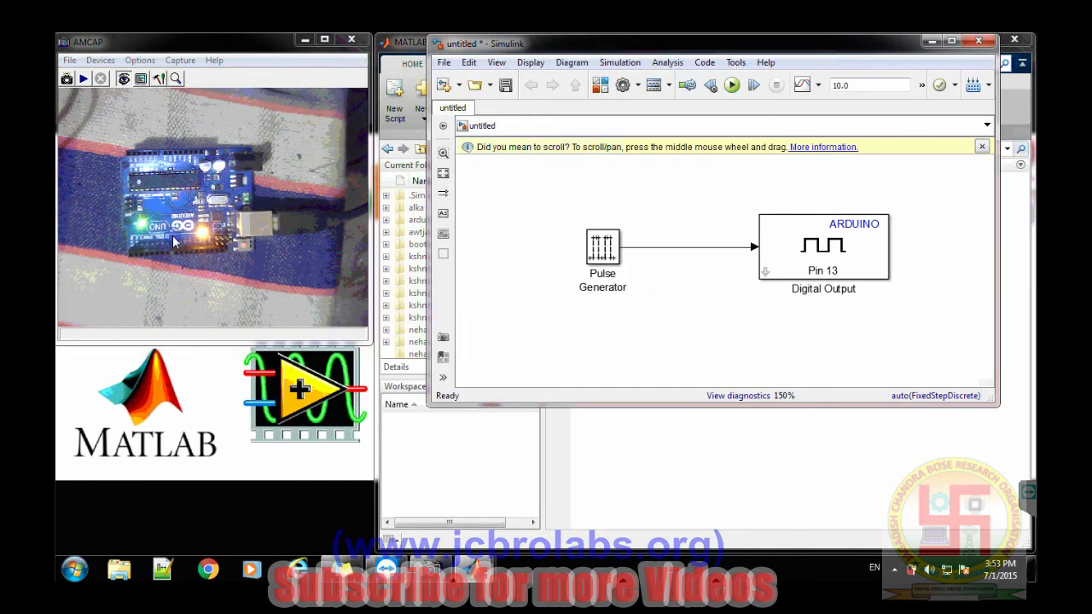